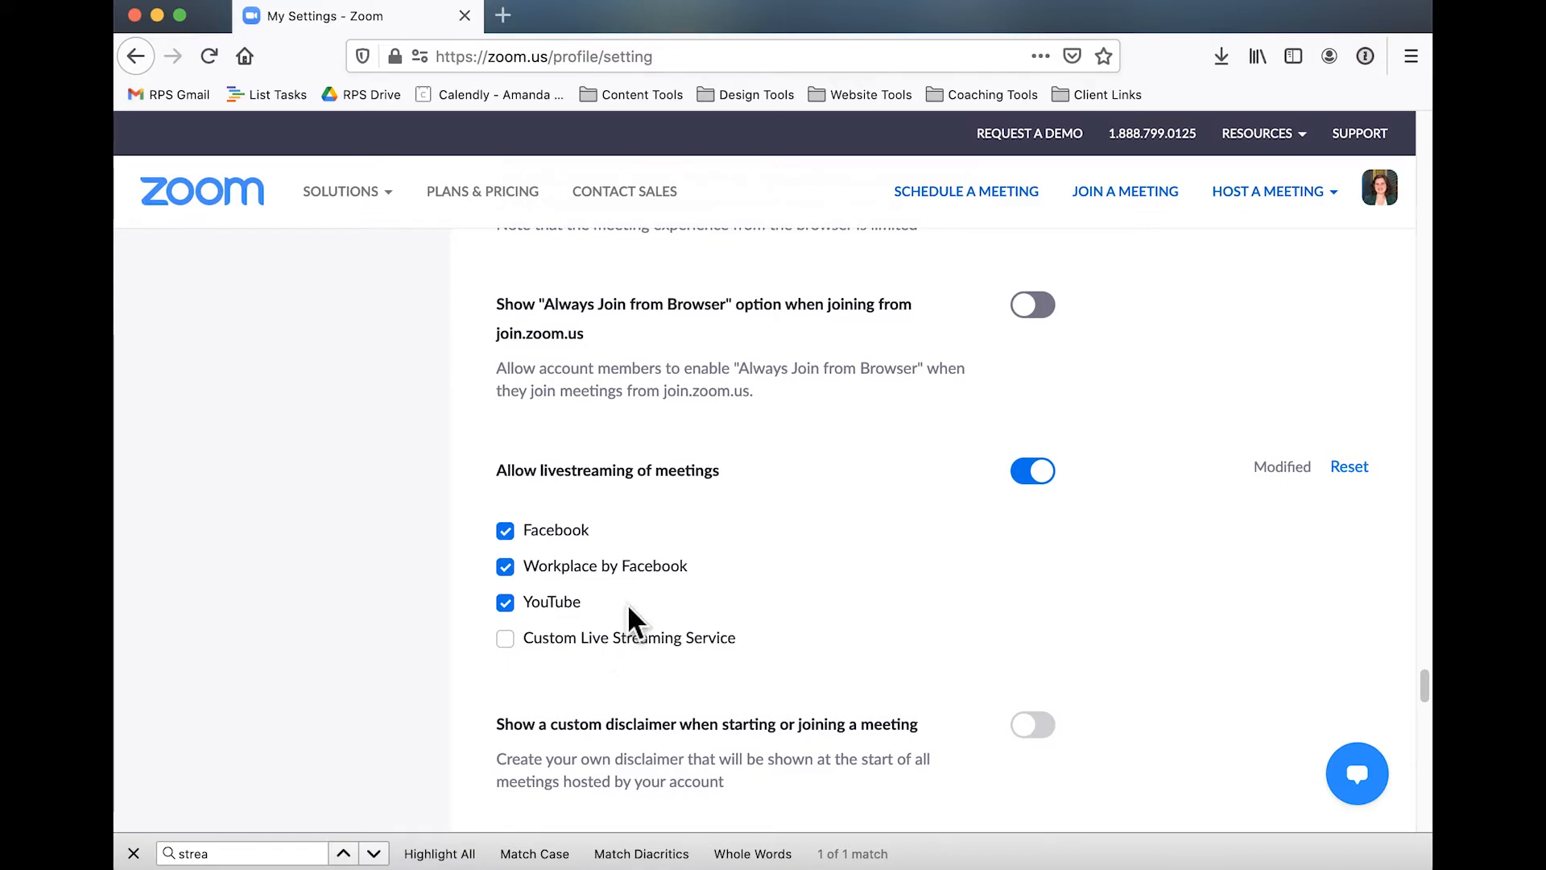
# Start scheduling a new meeting from the Meetings page and set its topic to "My Meeting - Stream Live"
pyautogui.scroll(20, 633, 620)
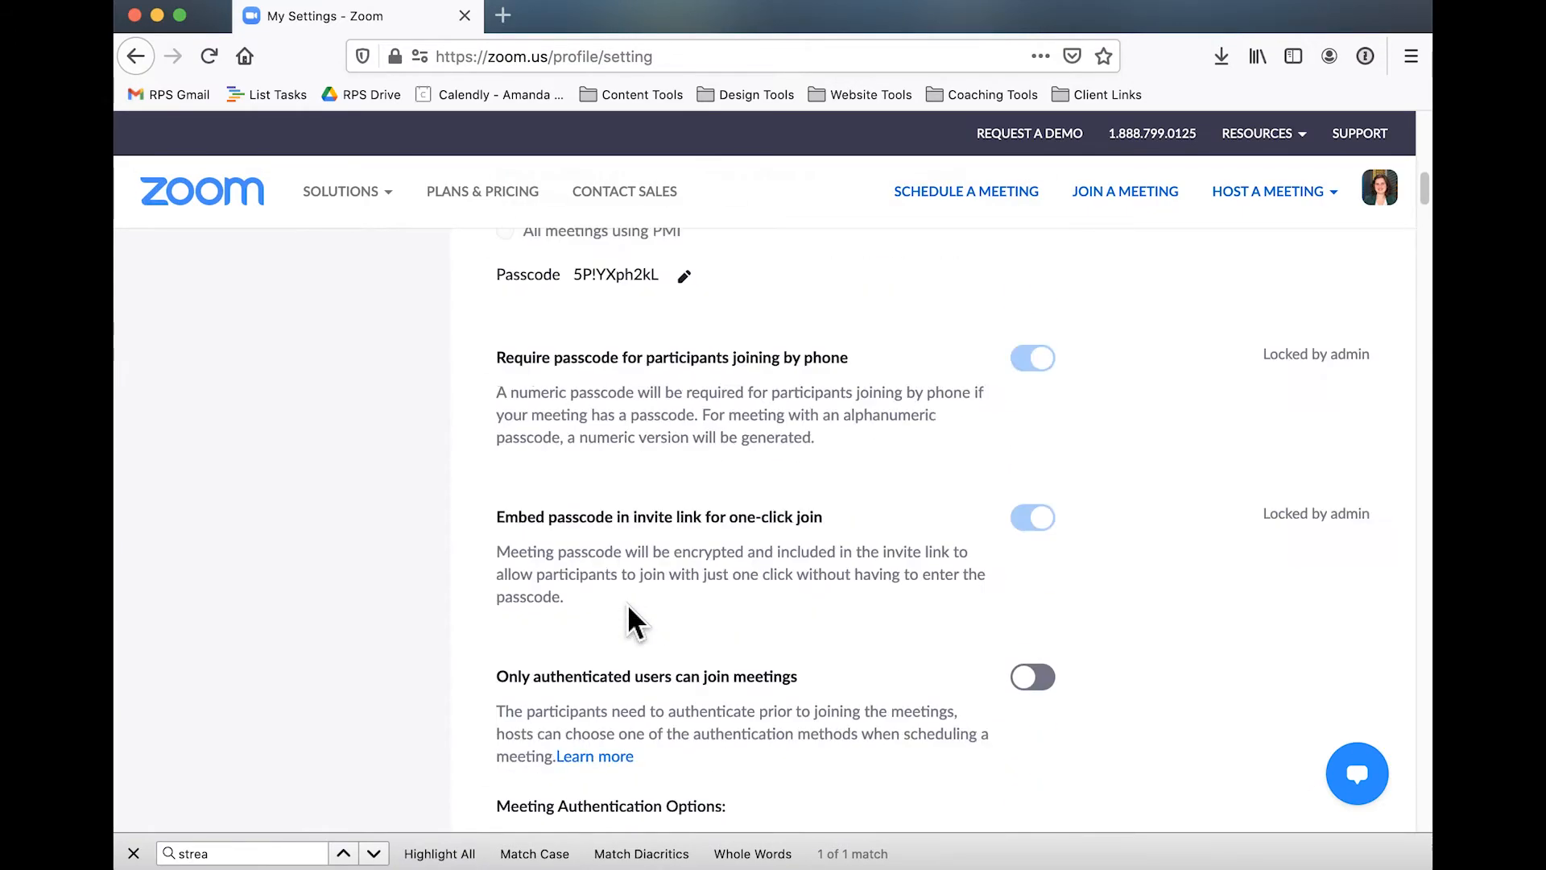
pyautogui.scroll(10, 633, 620)
pyautogui.click(211, 342)
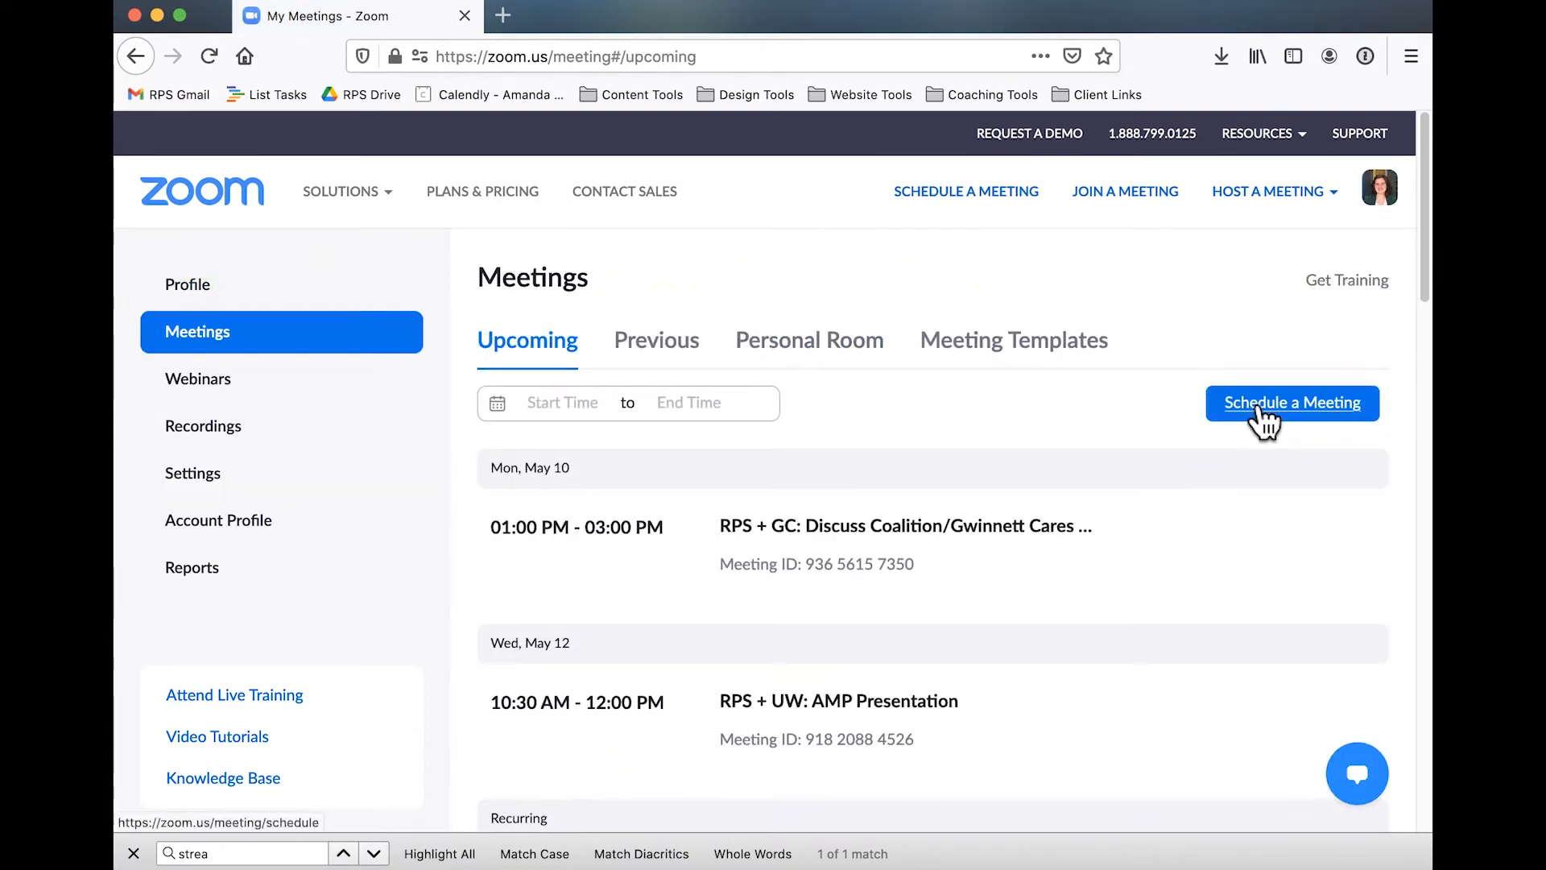
pyautogui.click(1257, 409)
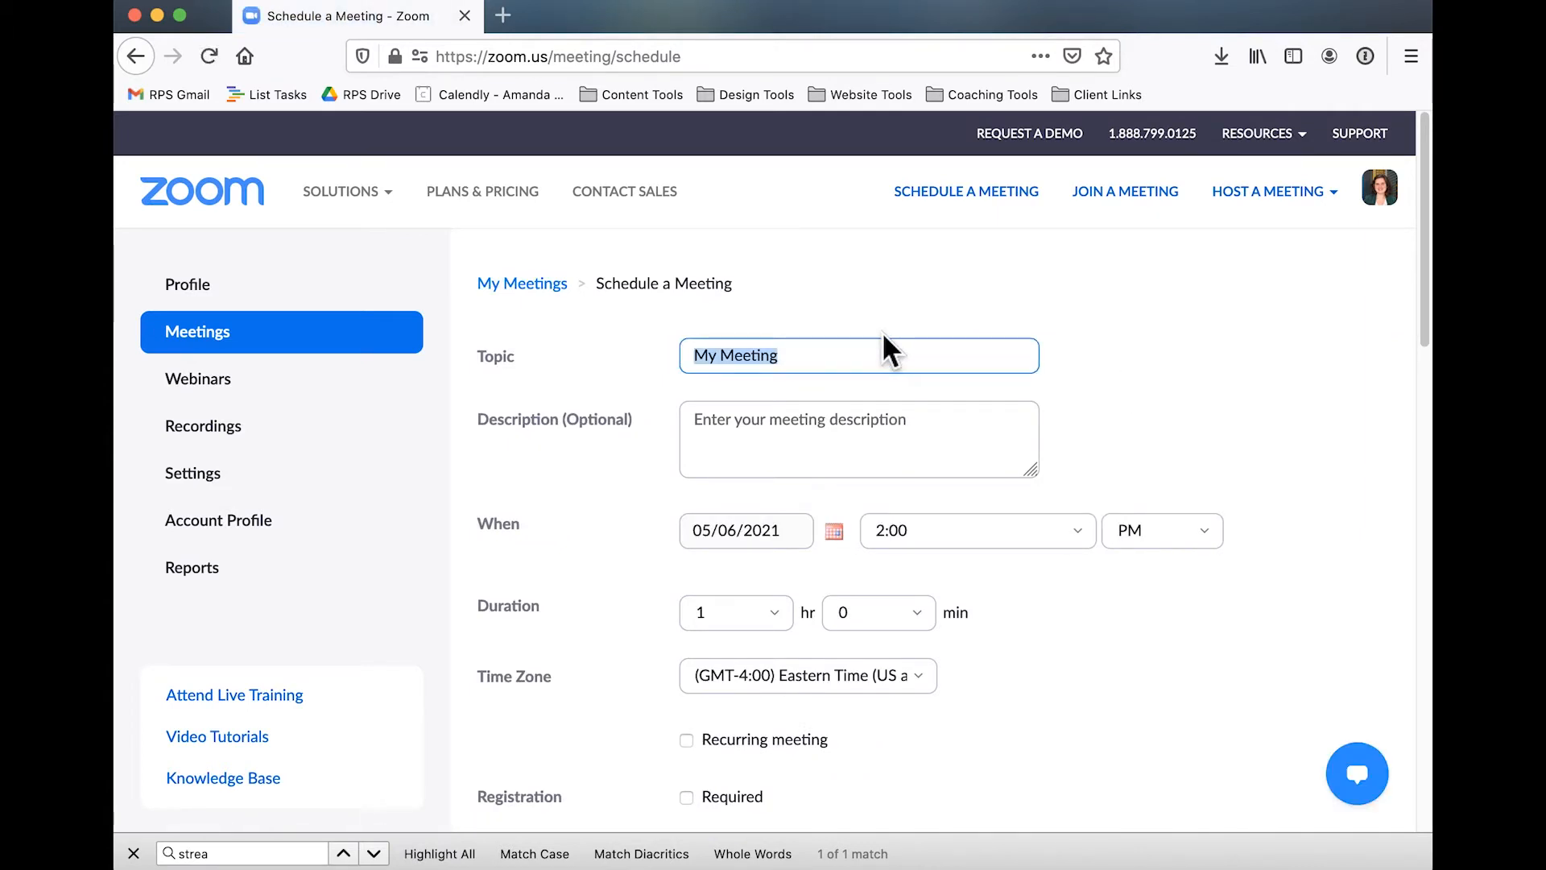
pyautogui.click(852, 367)
pyautogui.write('- St')
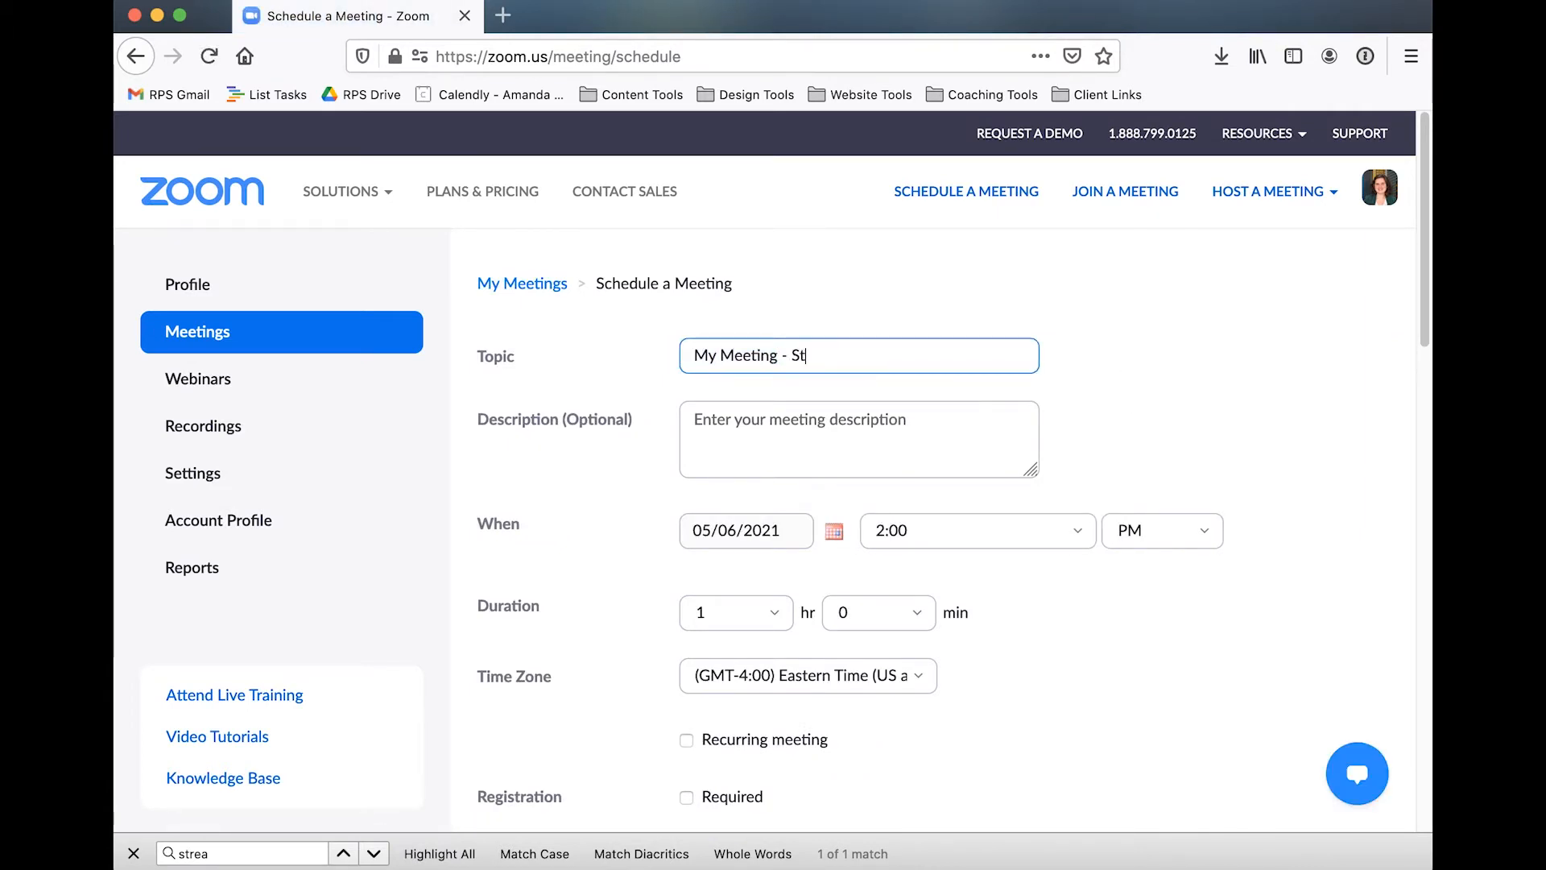
pyautogui.write('ream Live')
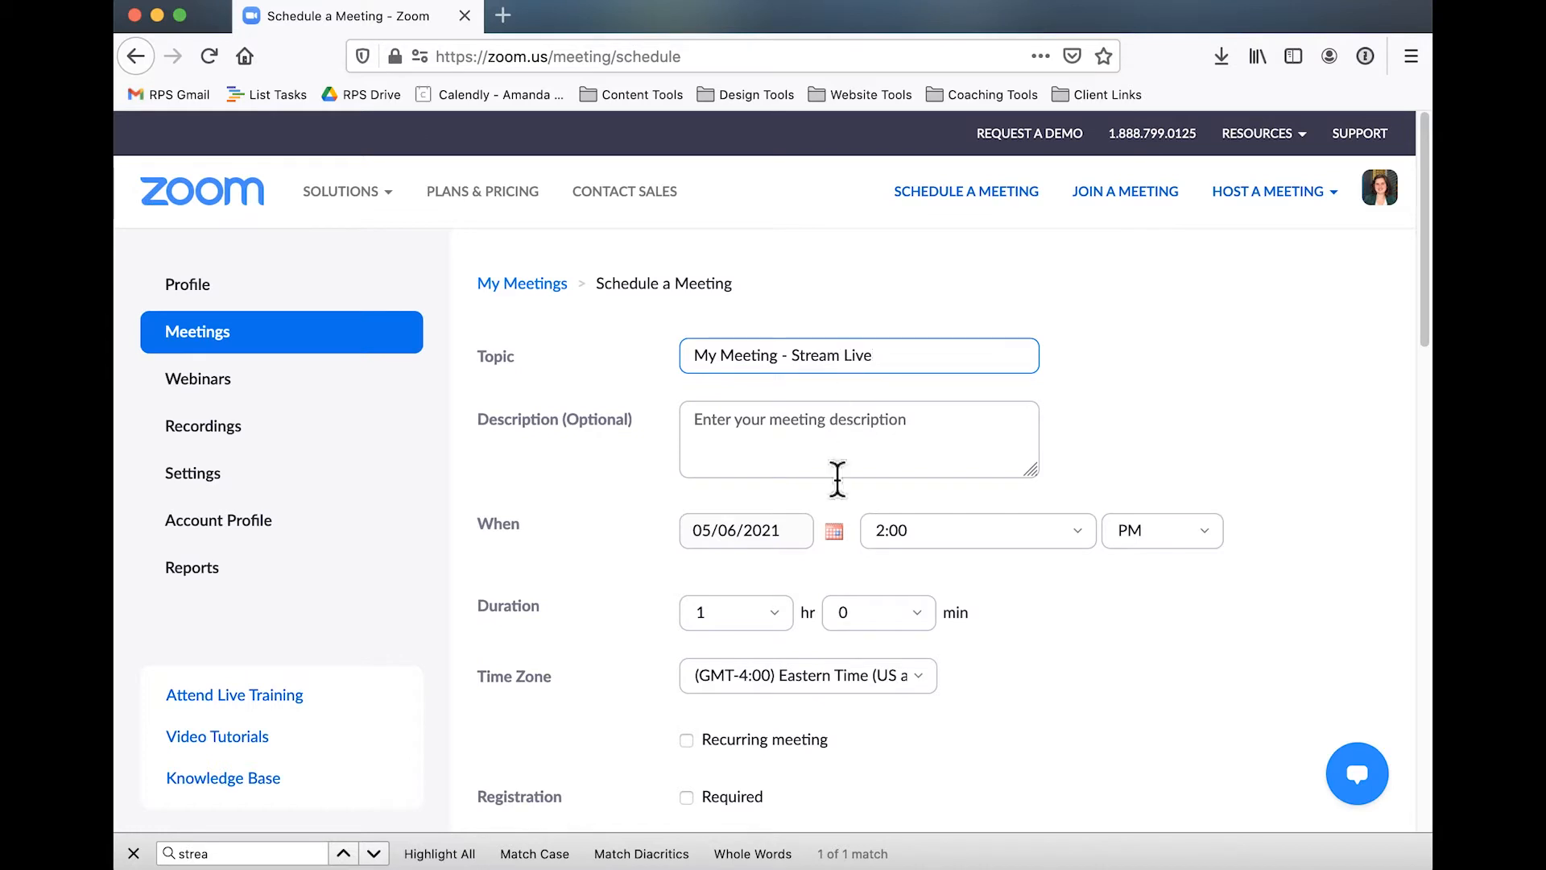
# Enable automatic recording on the local computer for the meeting and save it
pyautogui.scroll(-1, 878, 448)
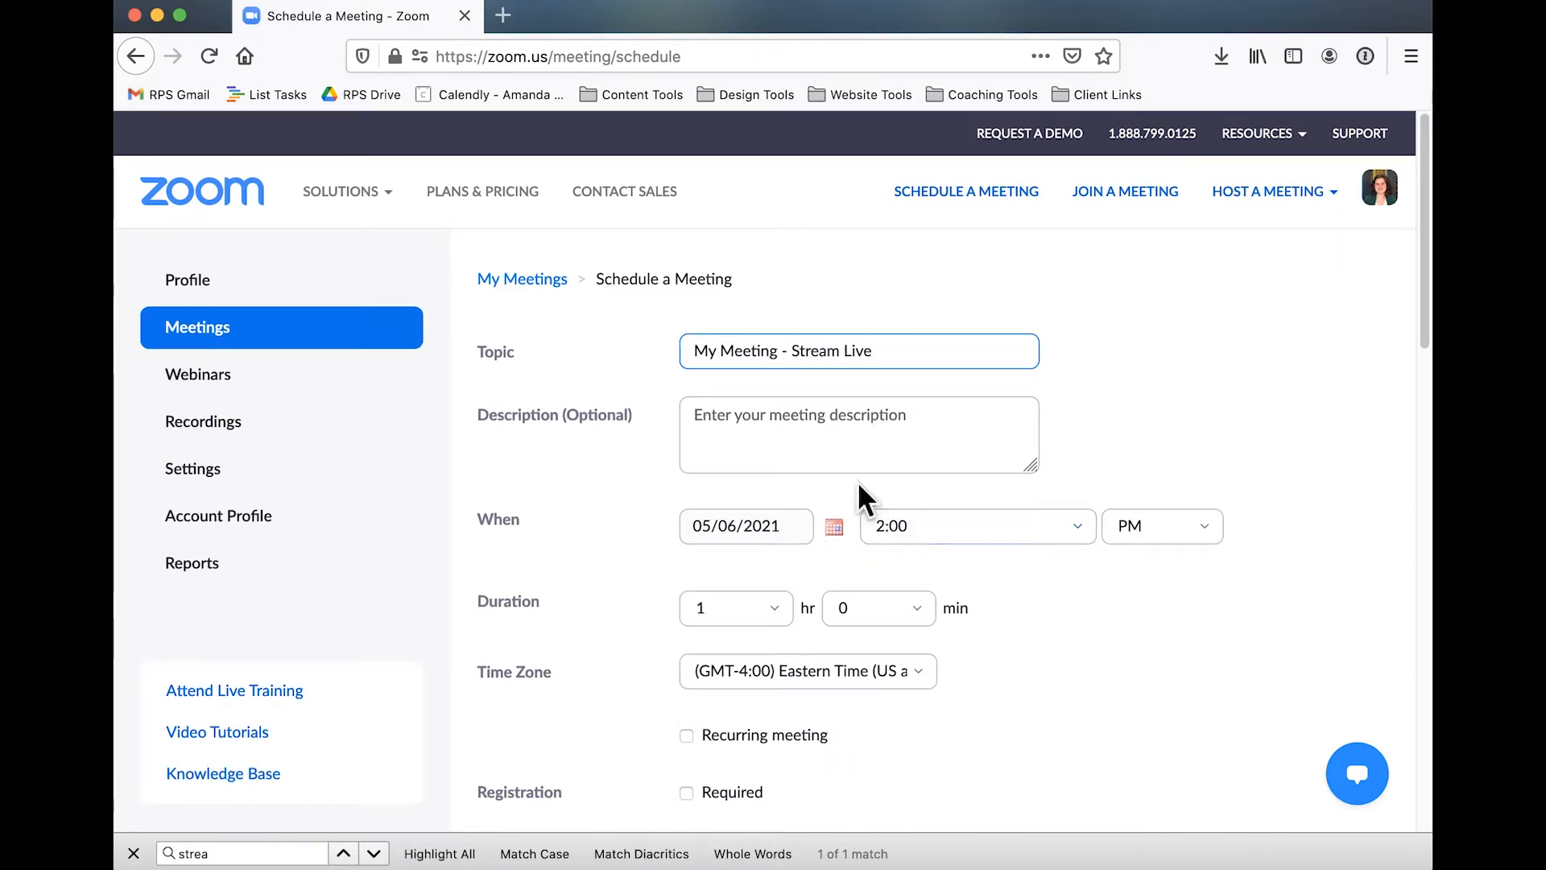
pyautogui.scroll(-2, 833, 596)
pyautogui.scroll(-6, 832, 597)
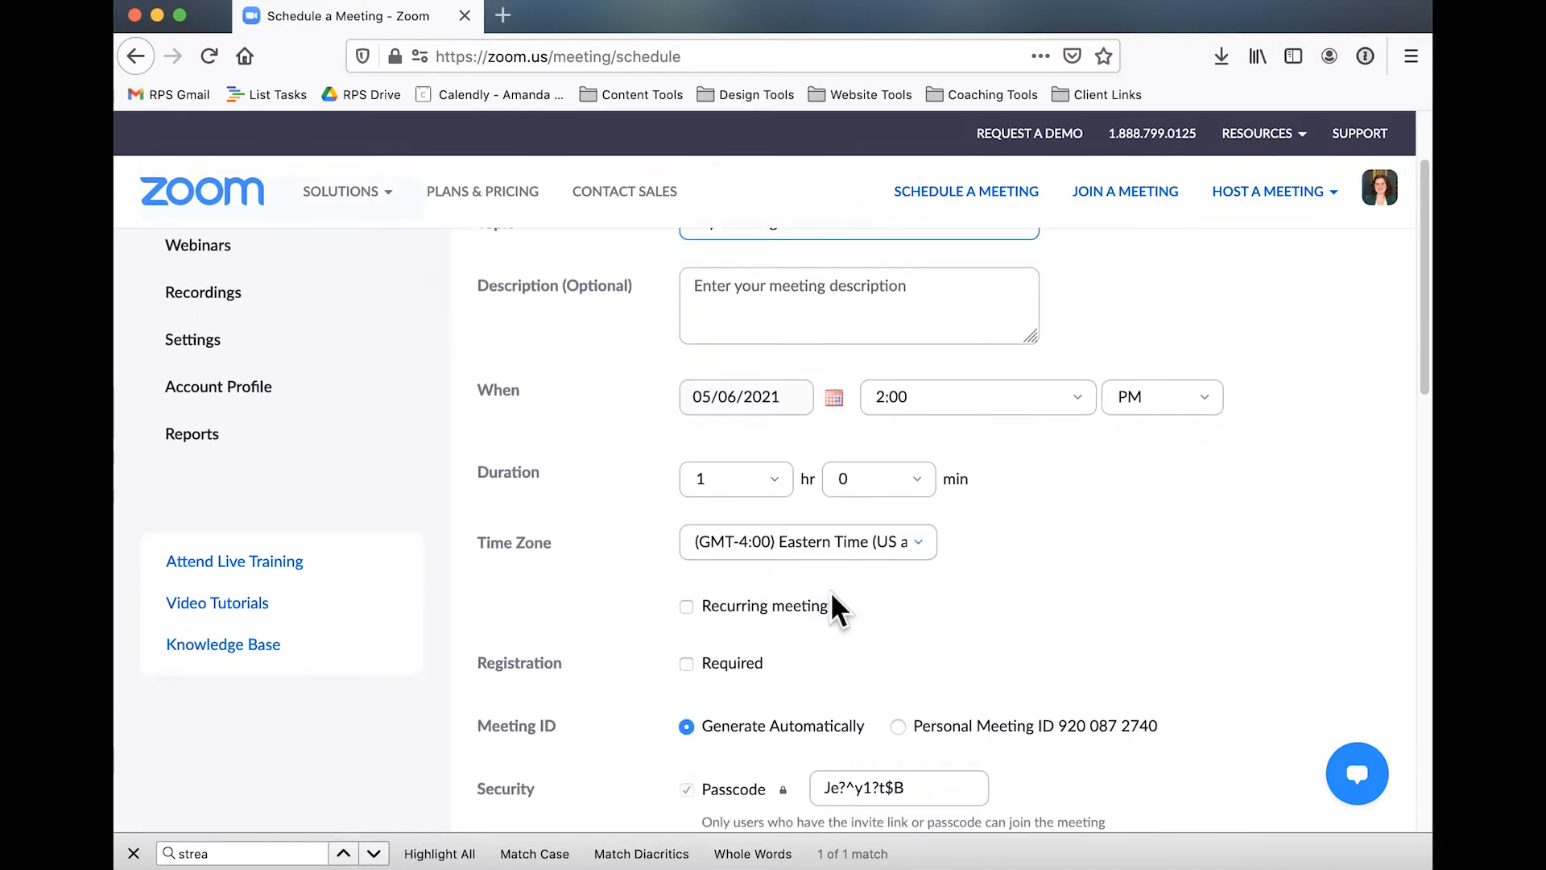
pyautogui.scroll(-4, 808, 504)
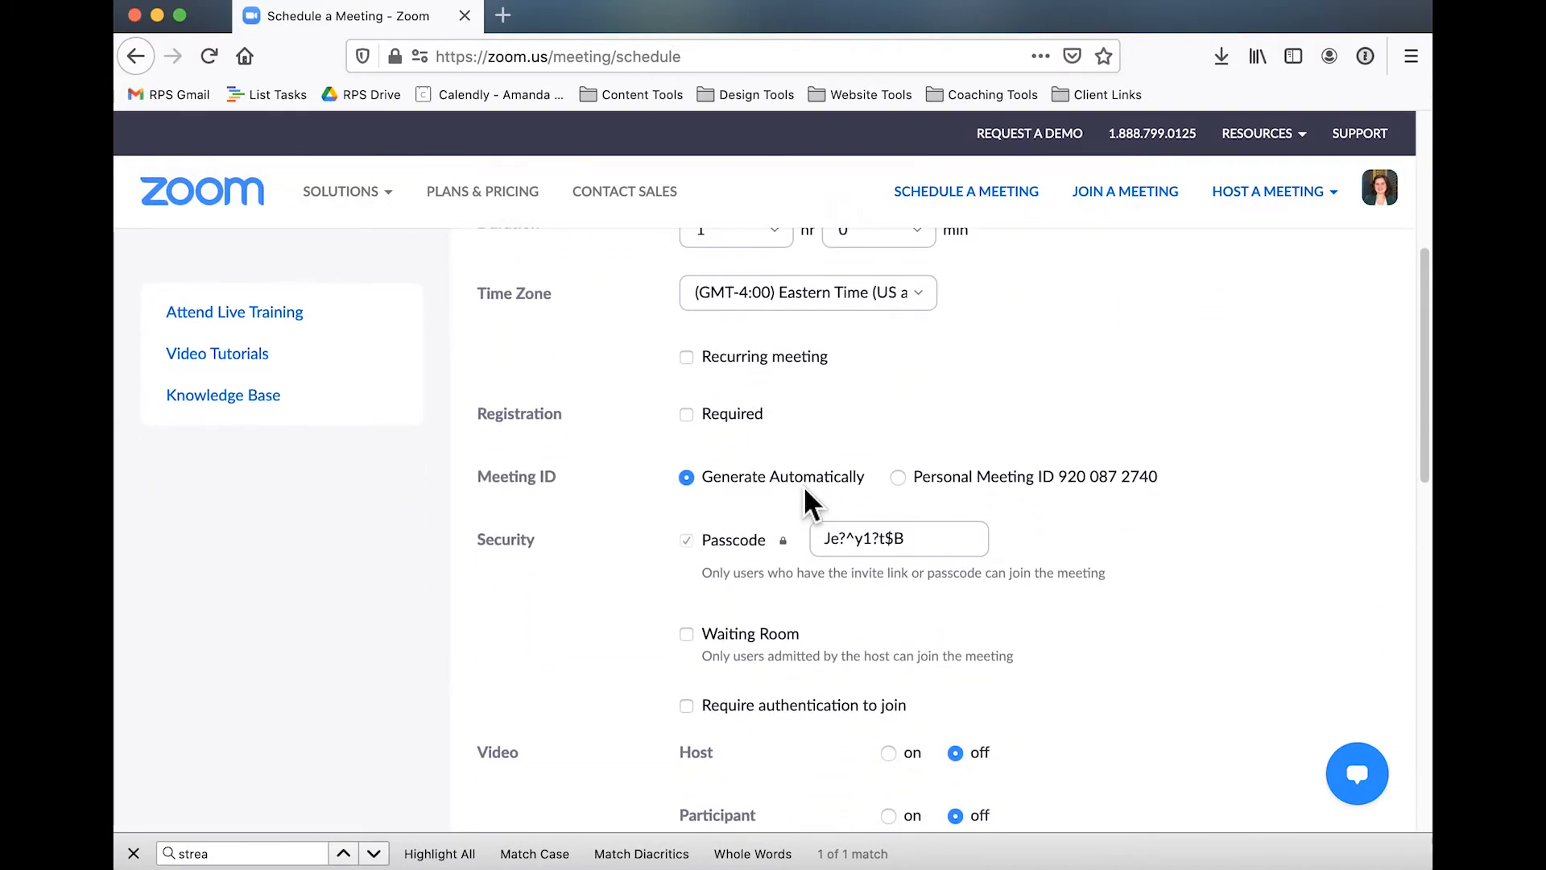
pyautogui.scroll(-7, 805, 494)
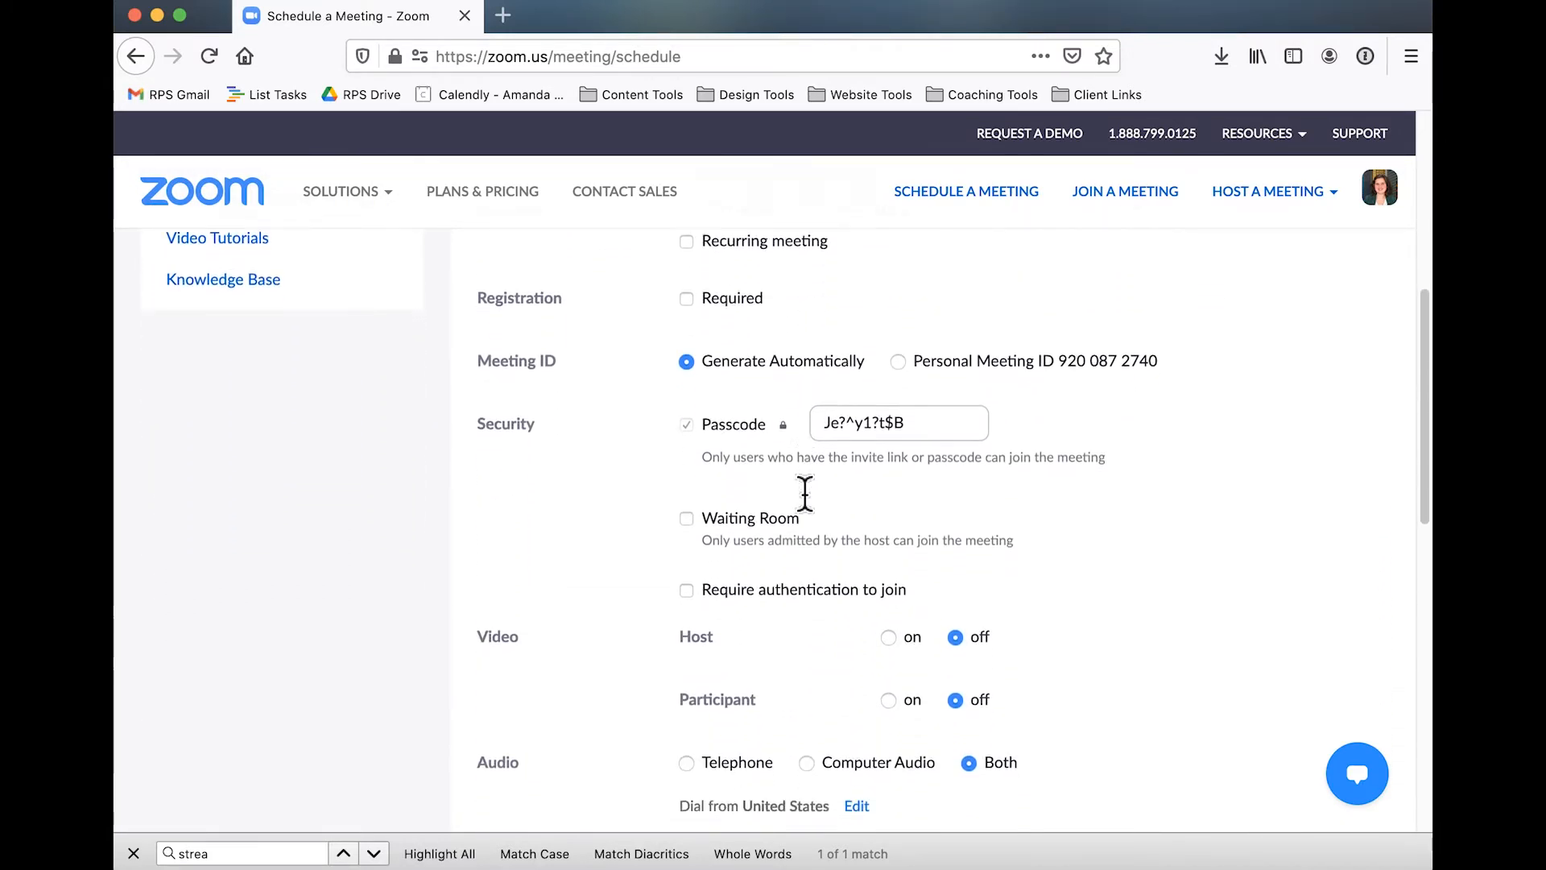
pyautogui.scroll(-6, 808, 501)
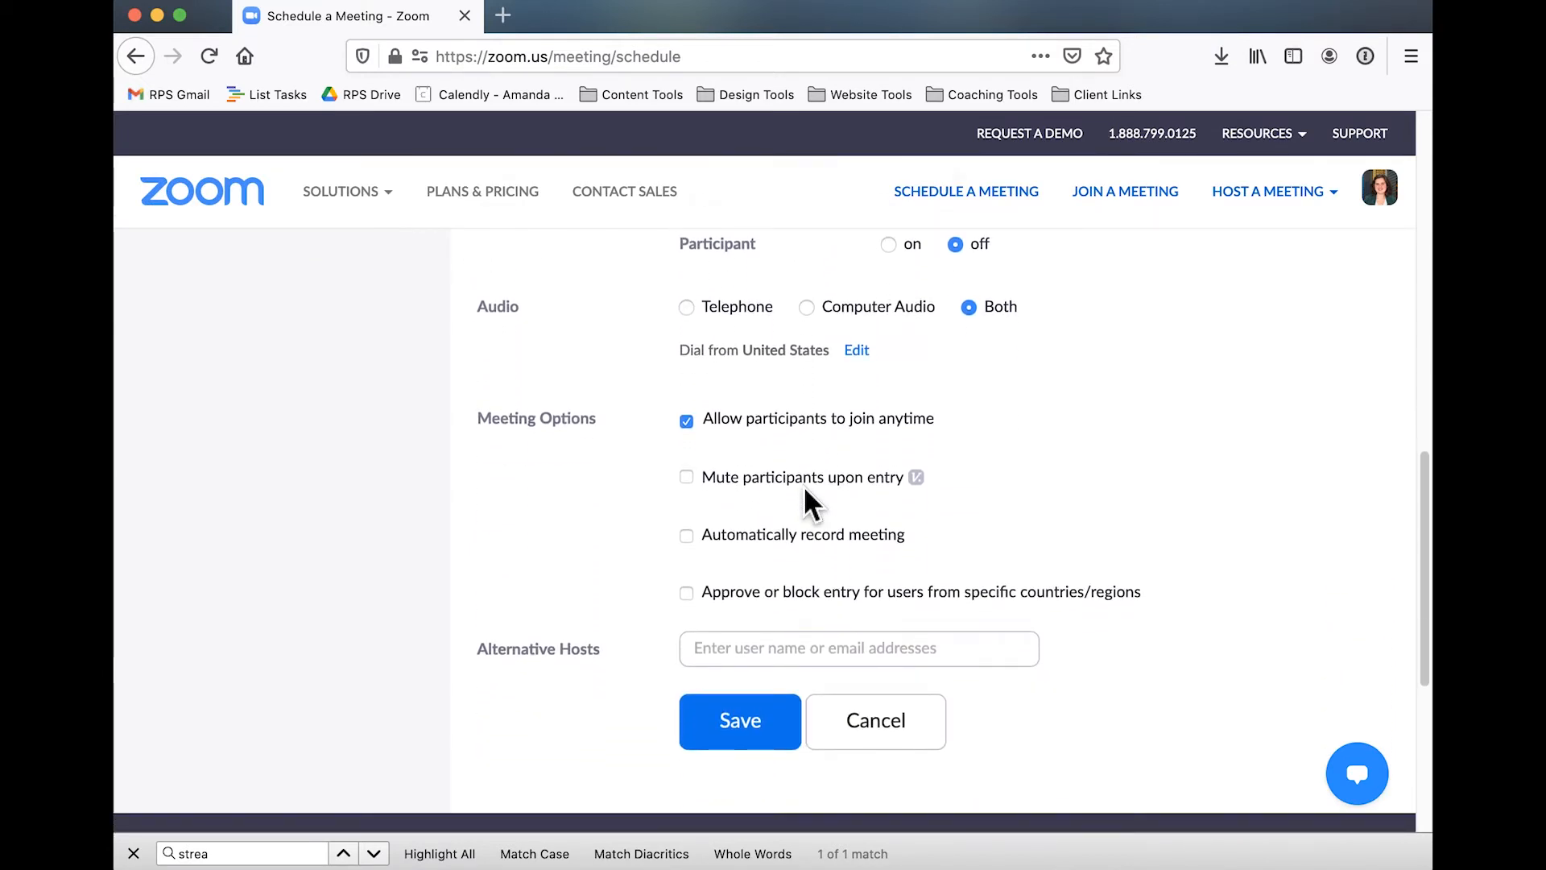
pyautogui.click(690, 539)
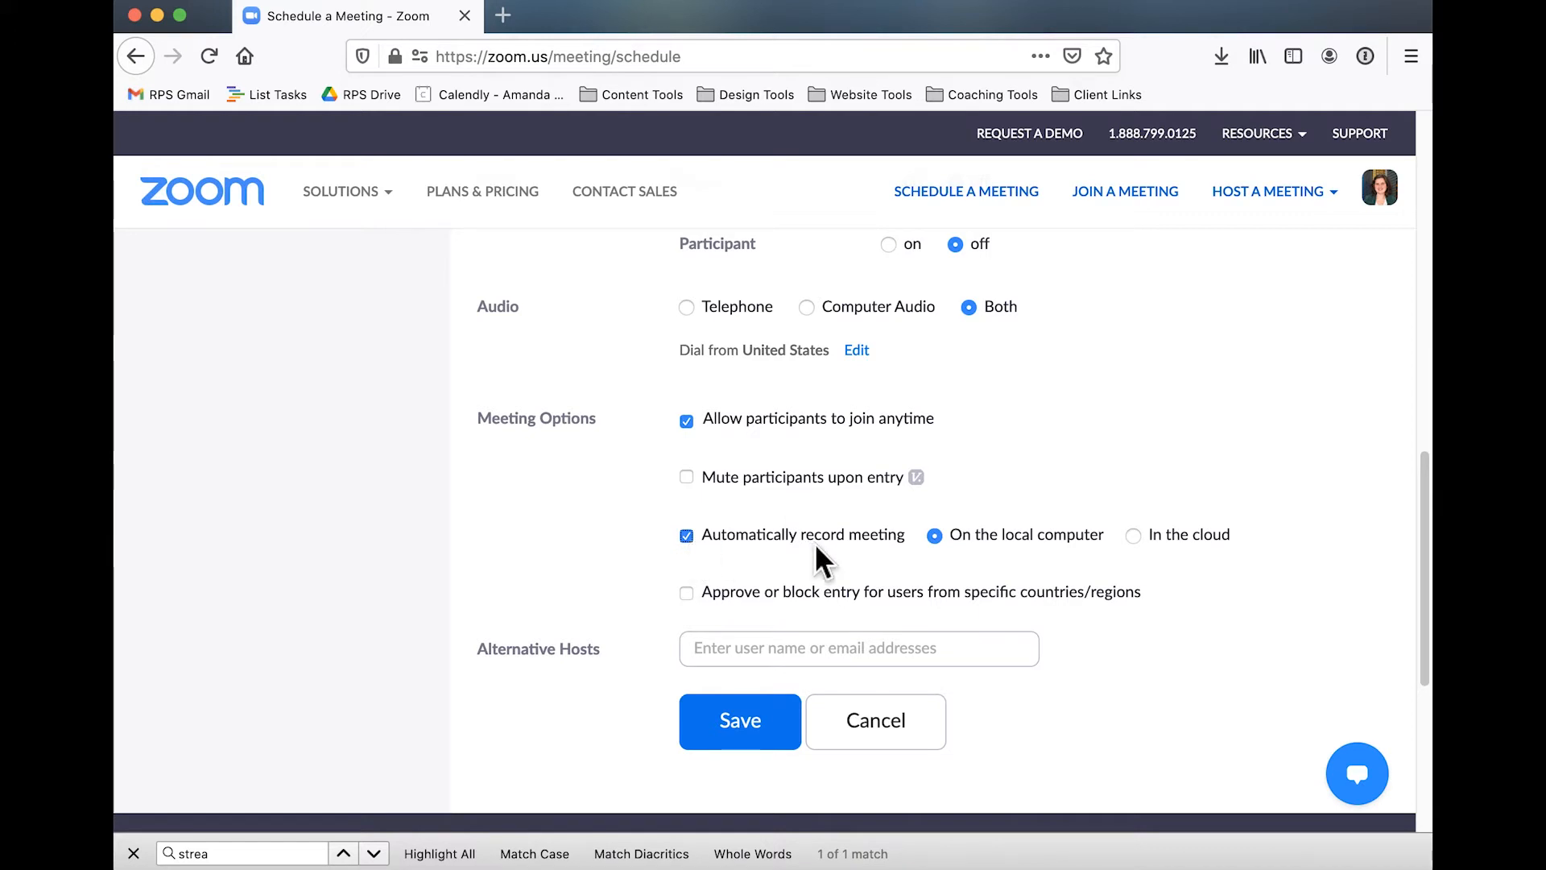
pyautogui.scroll(-2, 880, 562)
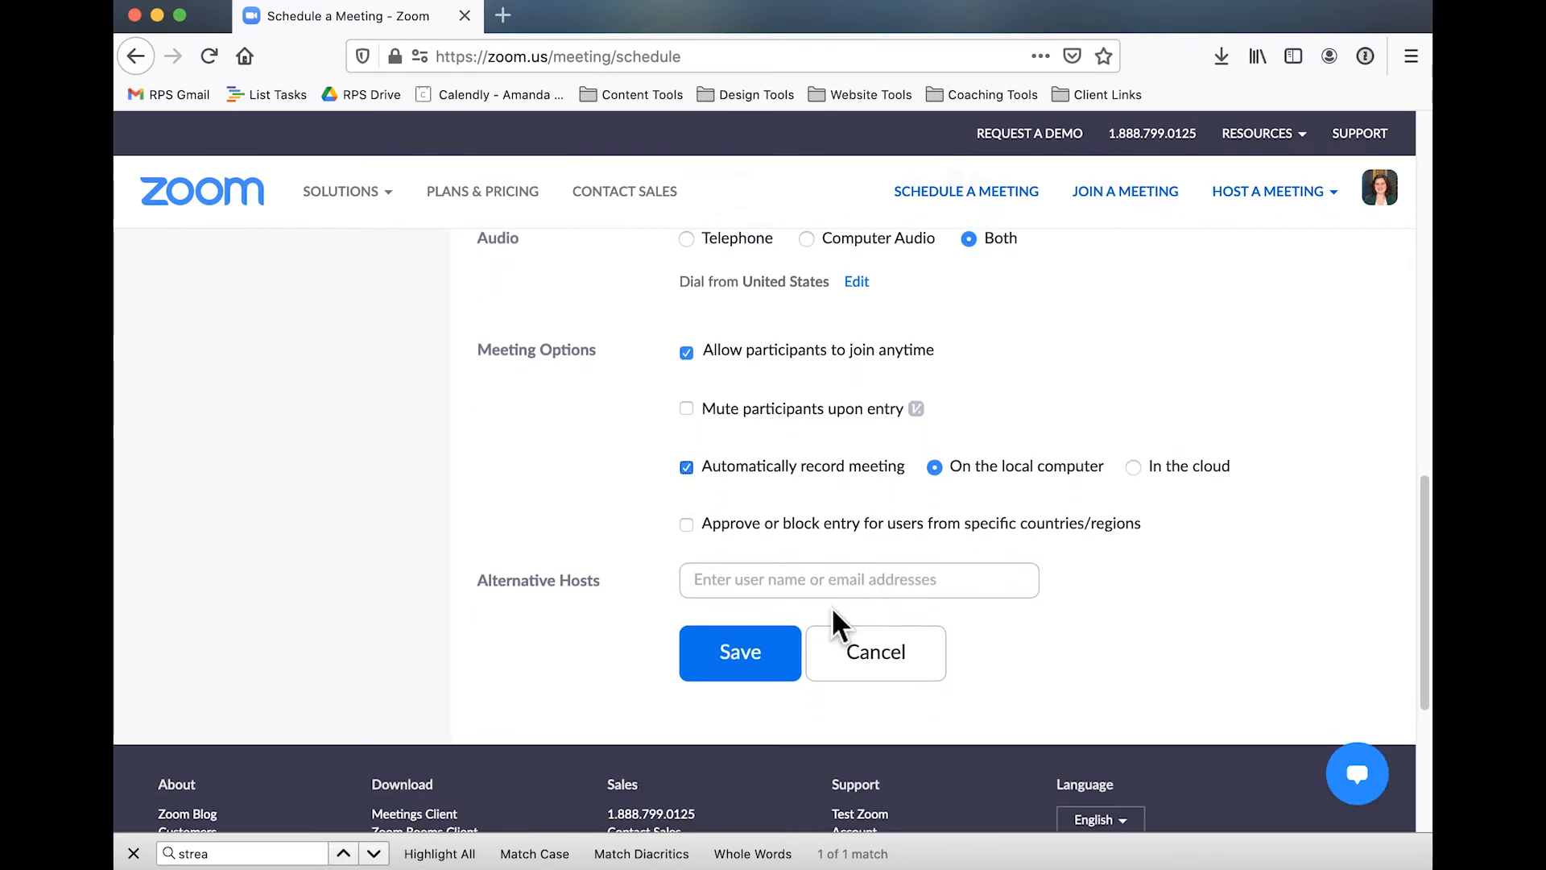
pyautogui.click(787, 652)
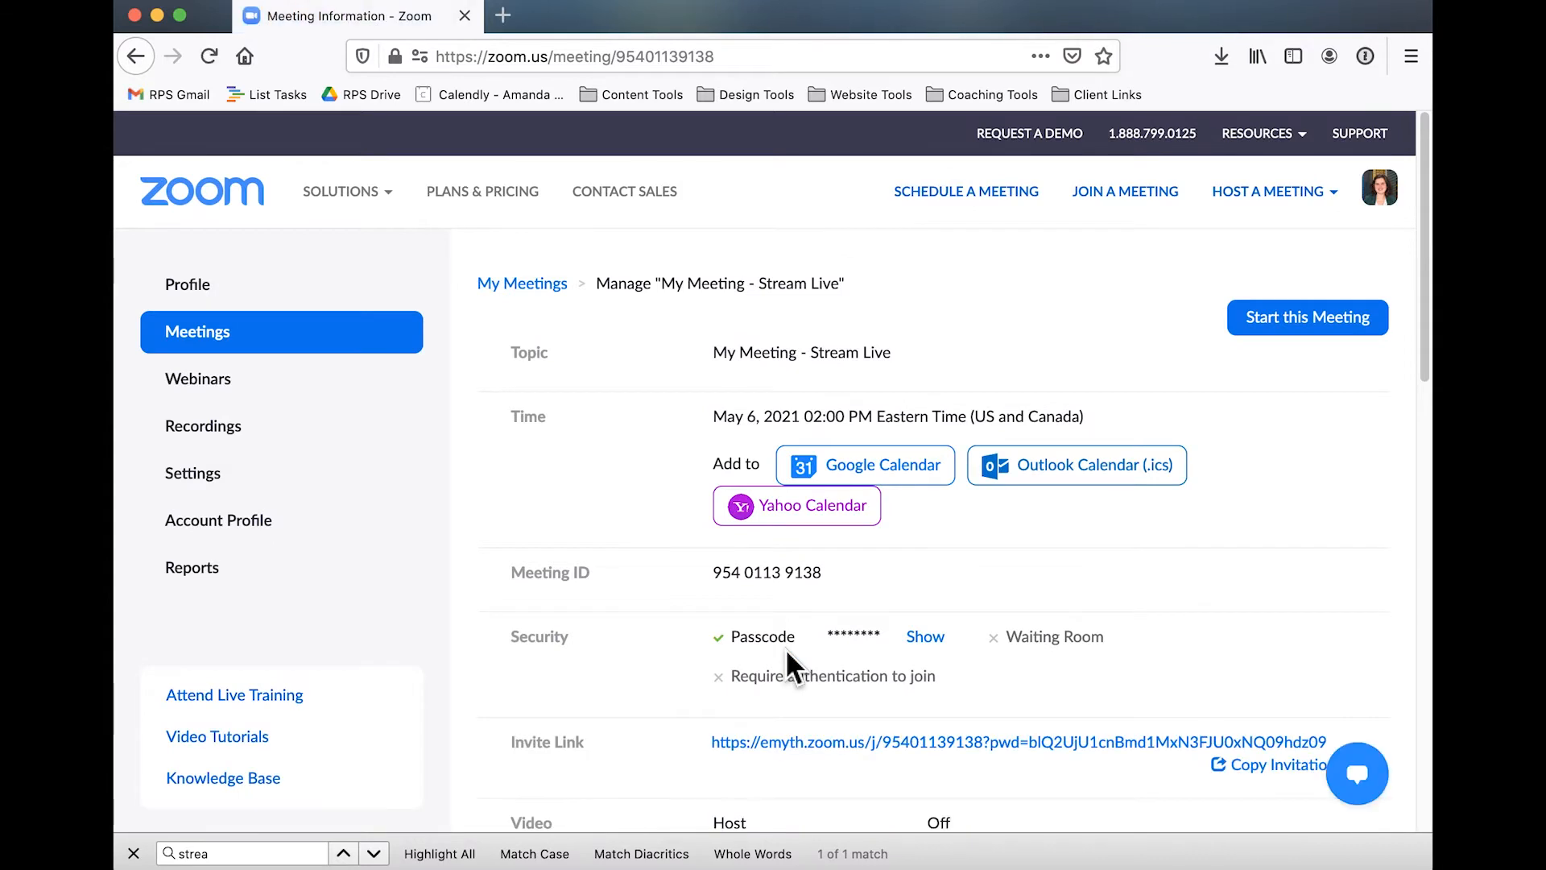
# View the saved meeting's Live Streaming details to check which services it supports
pyautogui.scroll(-5, 785, 649)
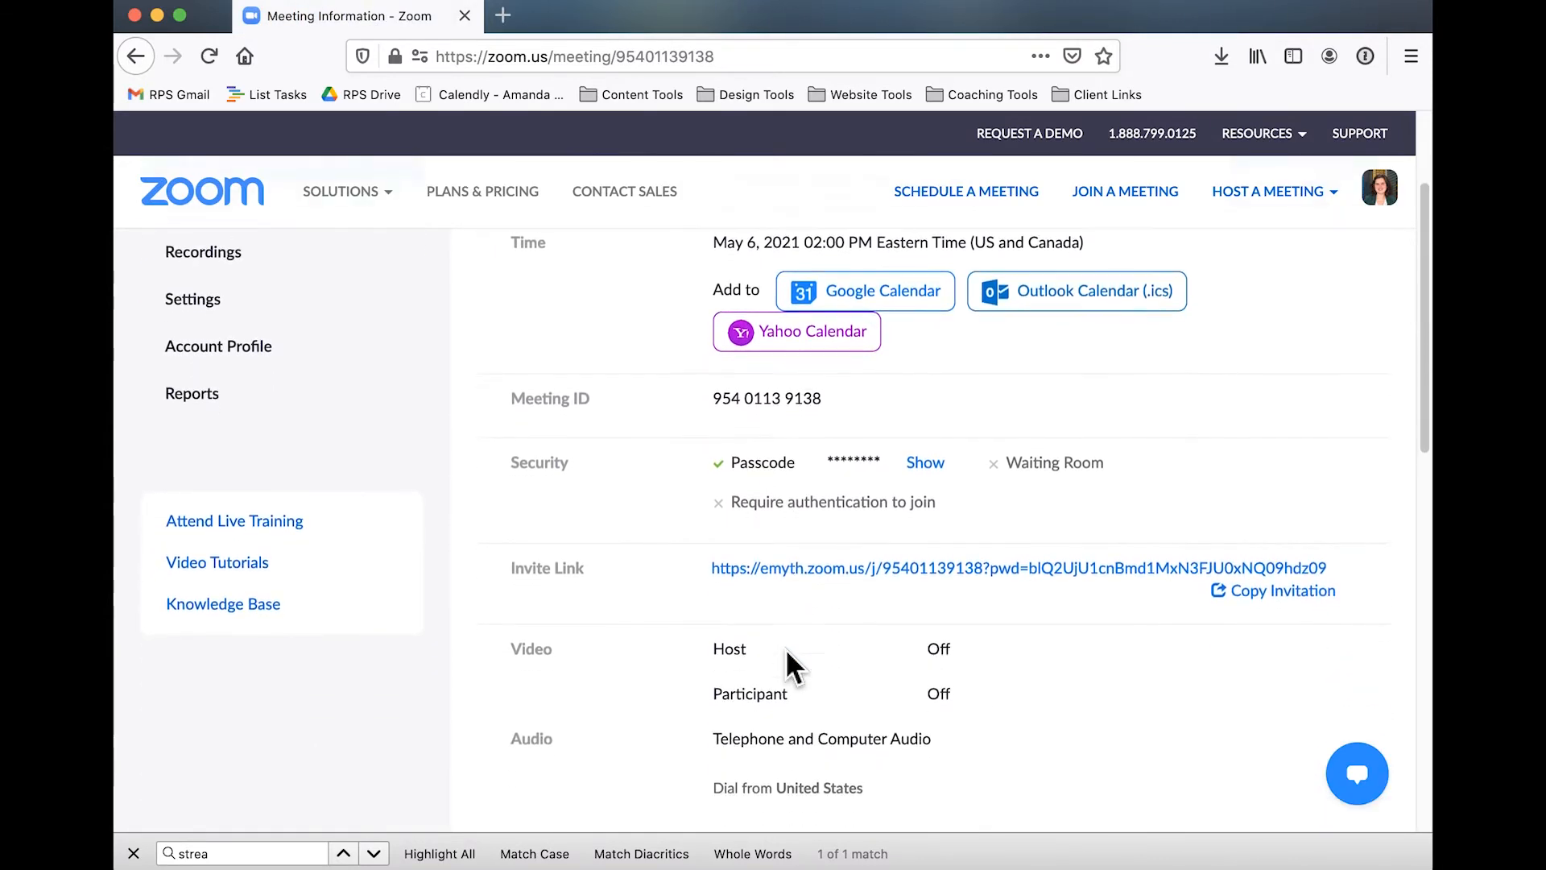
pyautogui.scroll(-4, 787, 663)
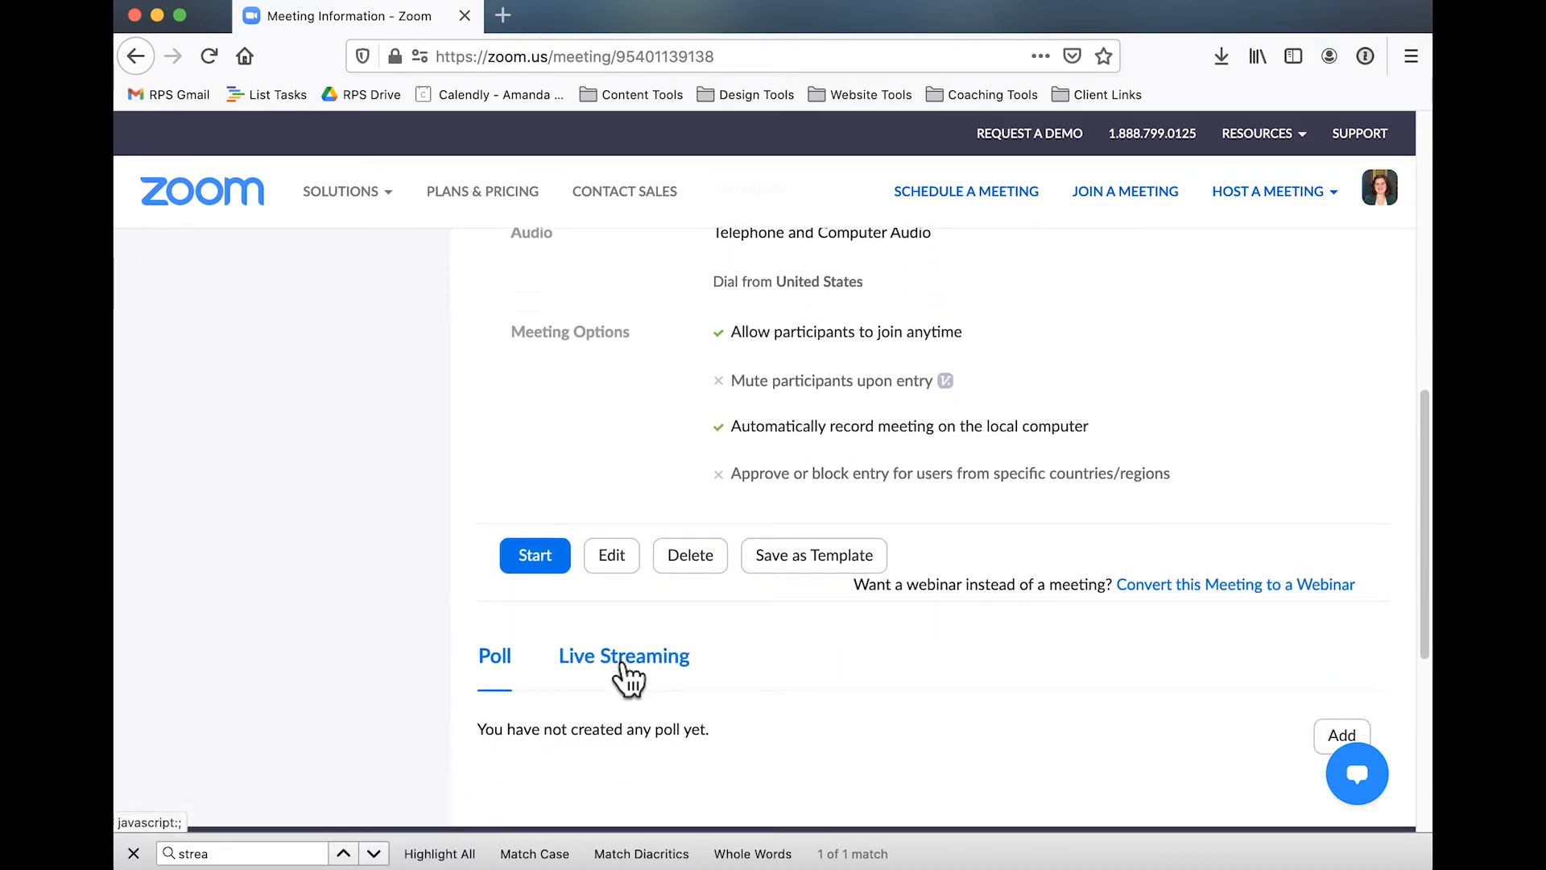
pyautogui.click(622, 664)
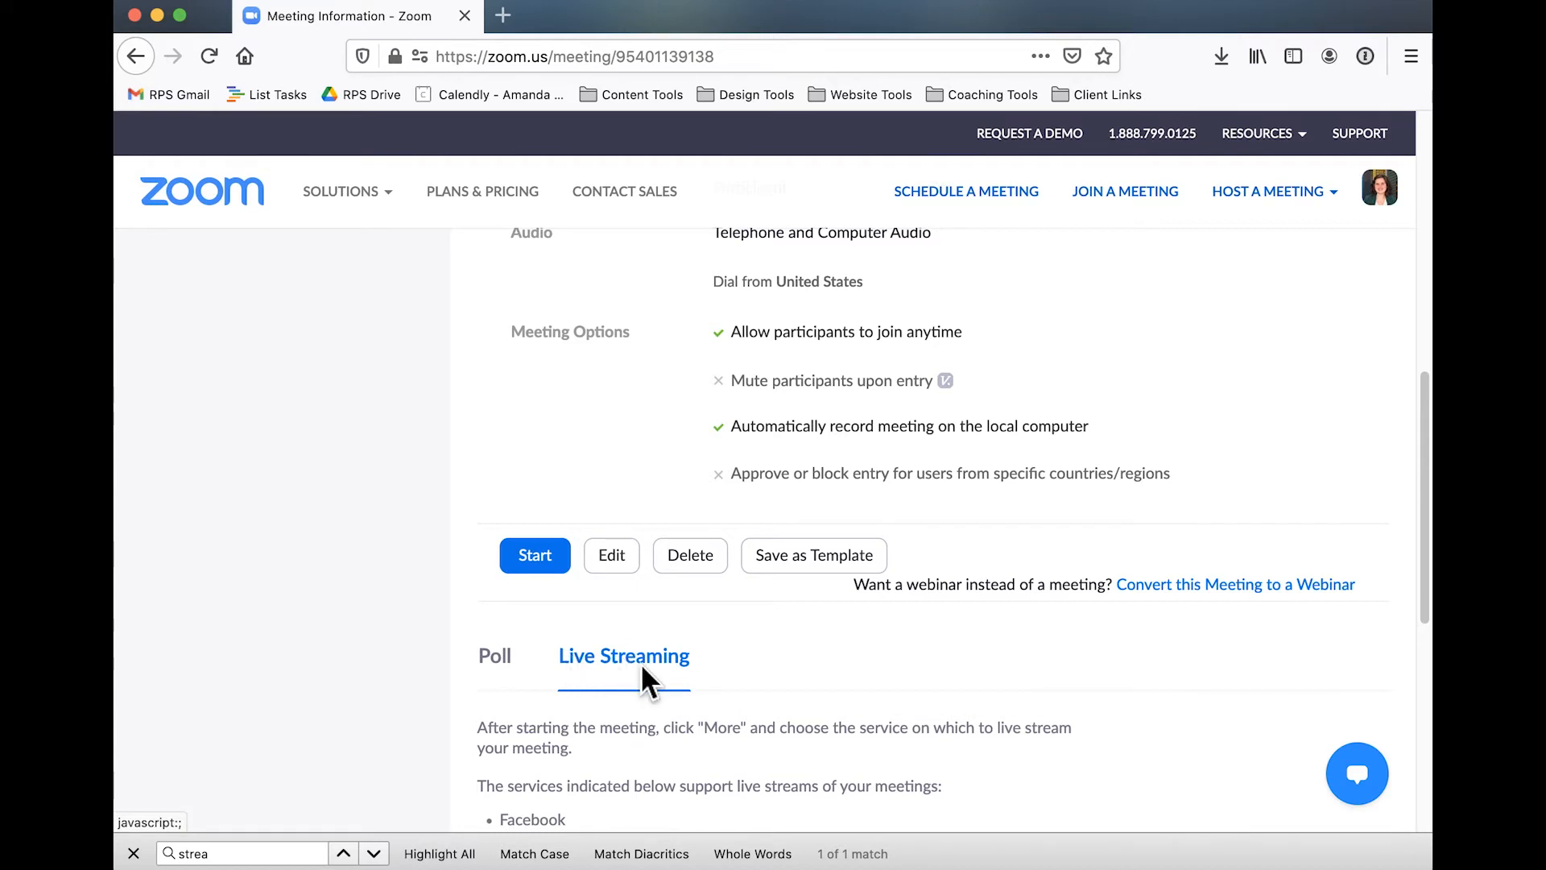
pyautogui.scroll(-2, 646, 682)
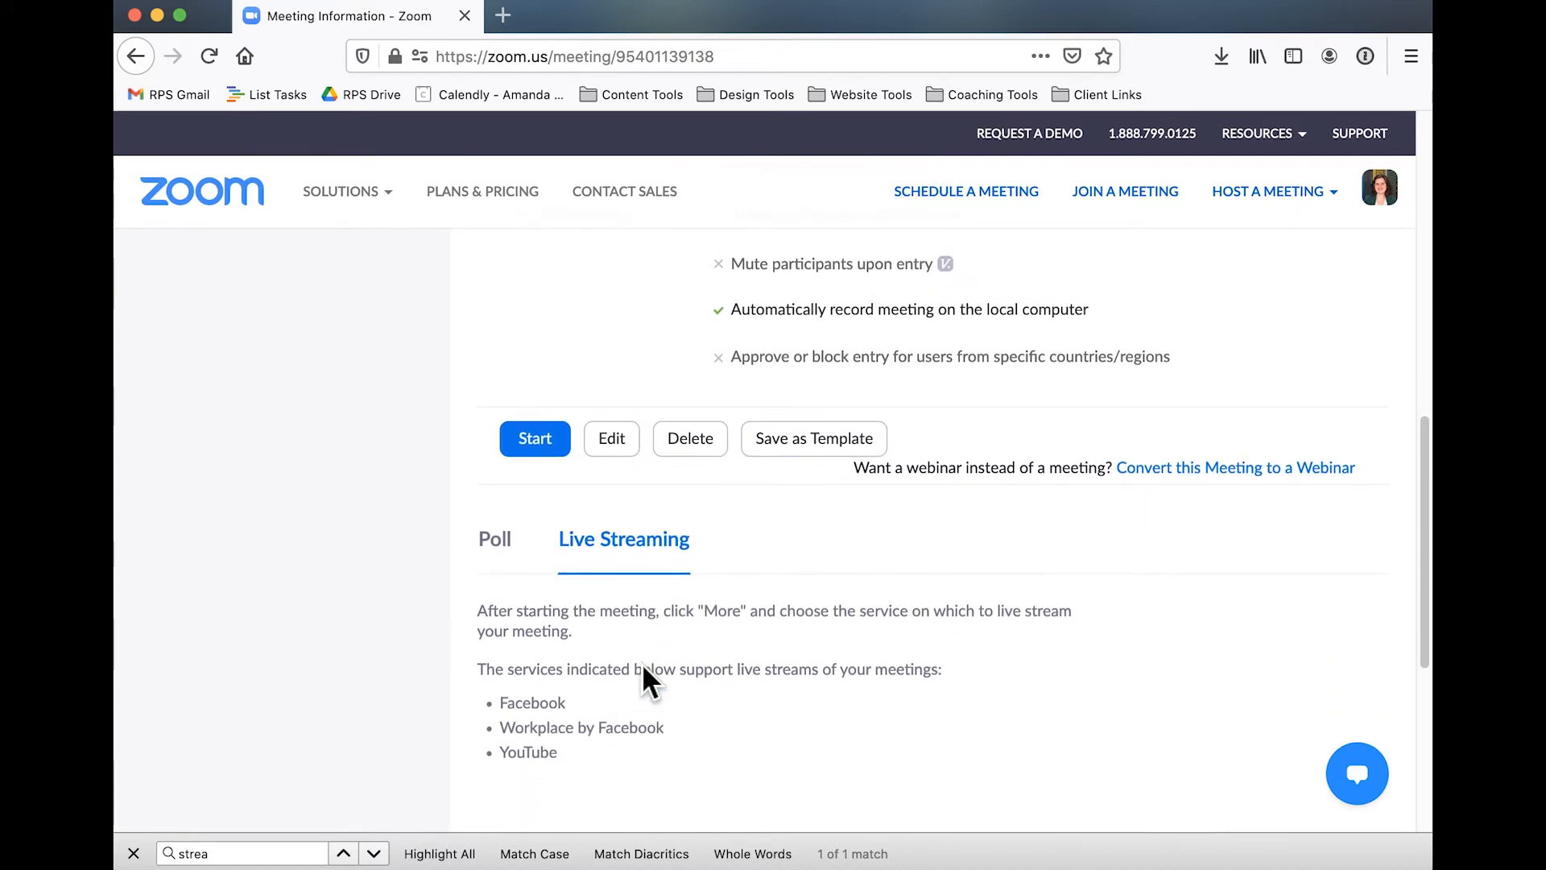
pyautogui.scroll(-2, 646, 683)
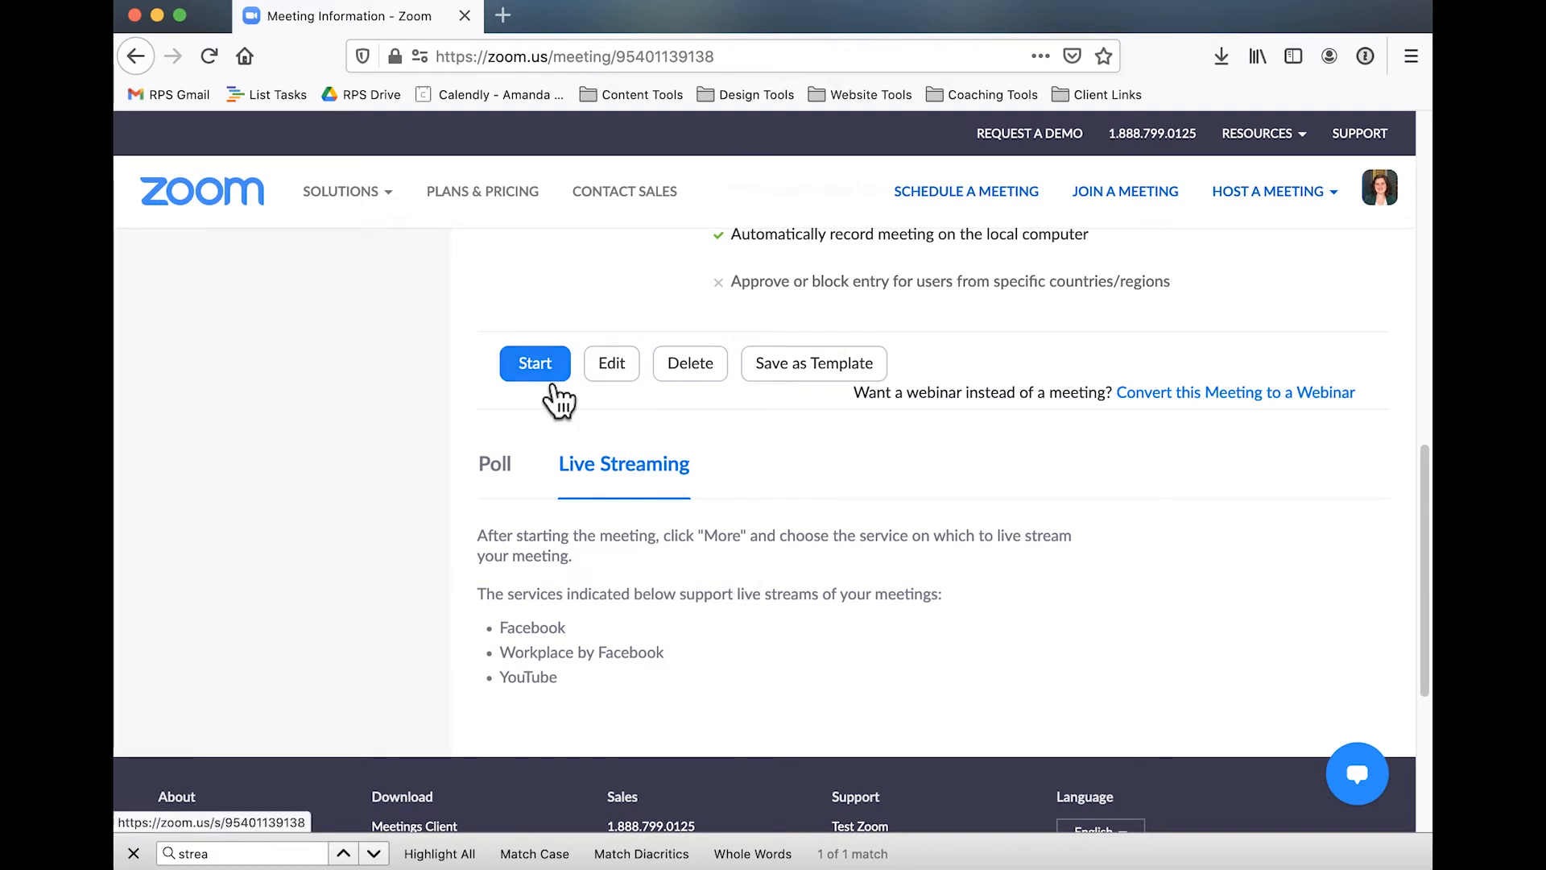
# Open facebook.com in a new browser tab
pyautogui.click(505, 26)
pyautogui.write('fae')
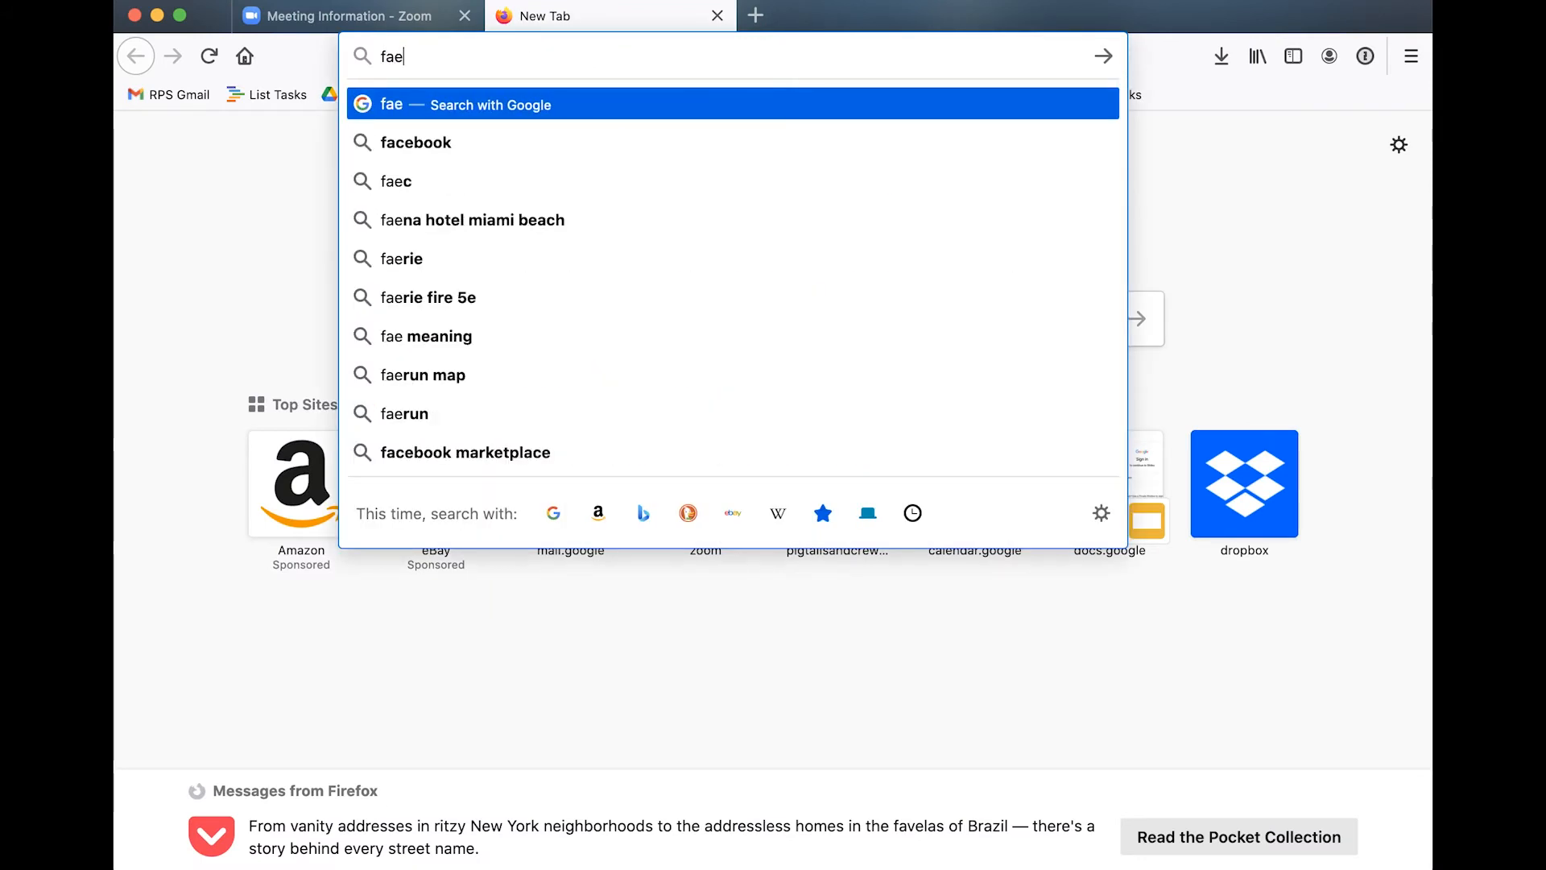
pyautogui.press('BackSpace')
pyautogui.write('cebookc')
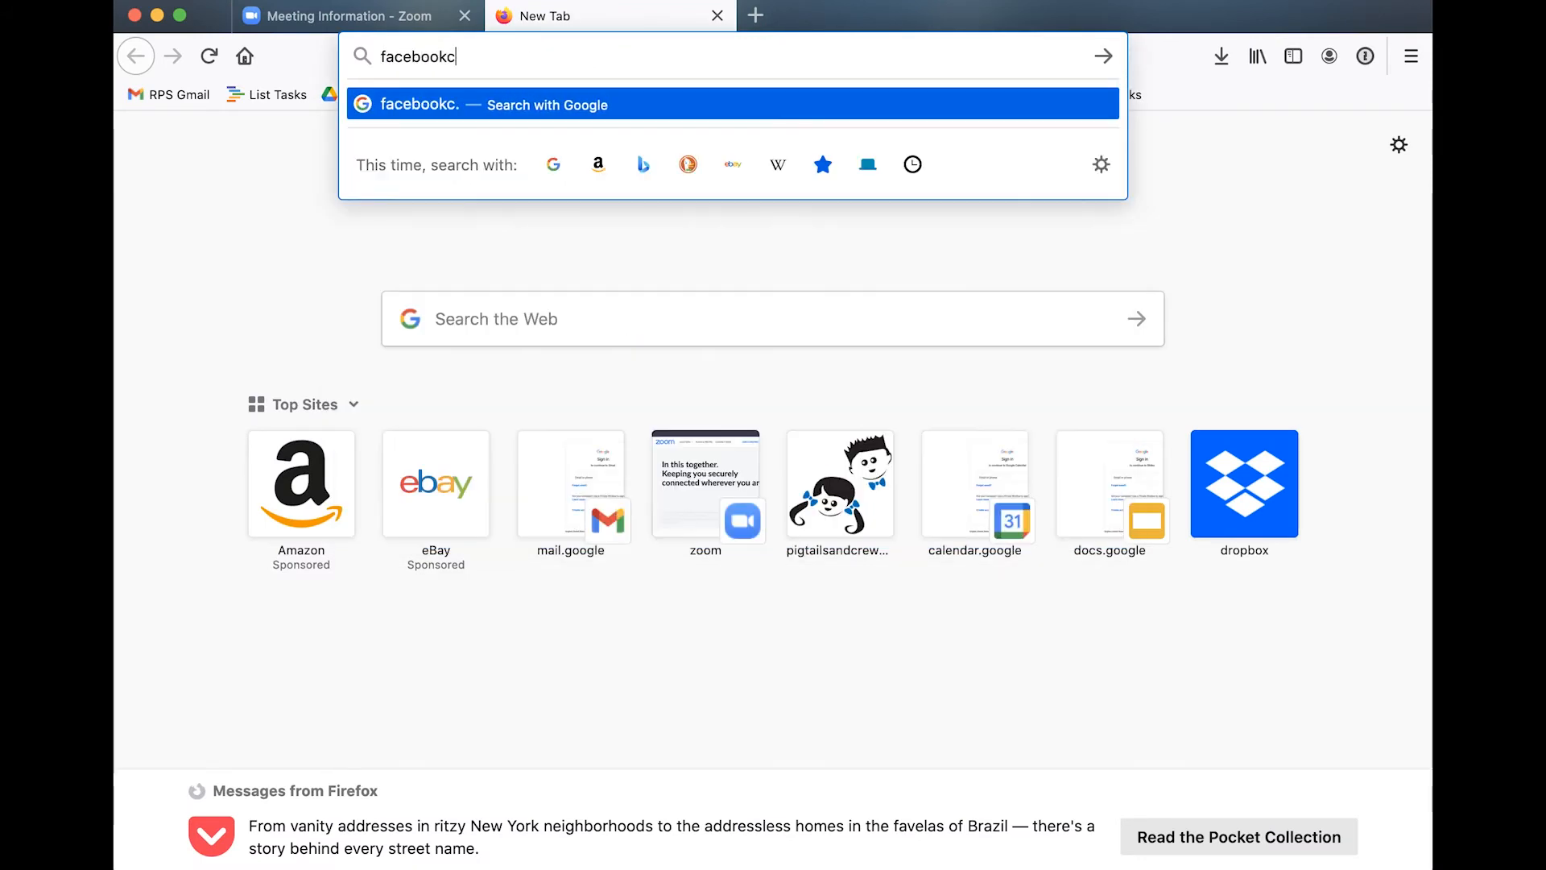
pyautogui.press('BackSpace')
pyautogui.write('.com')
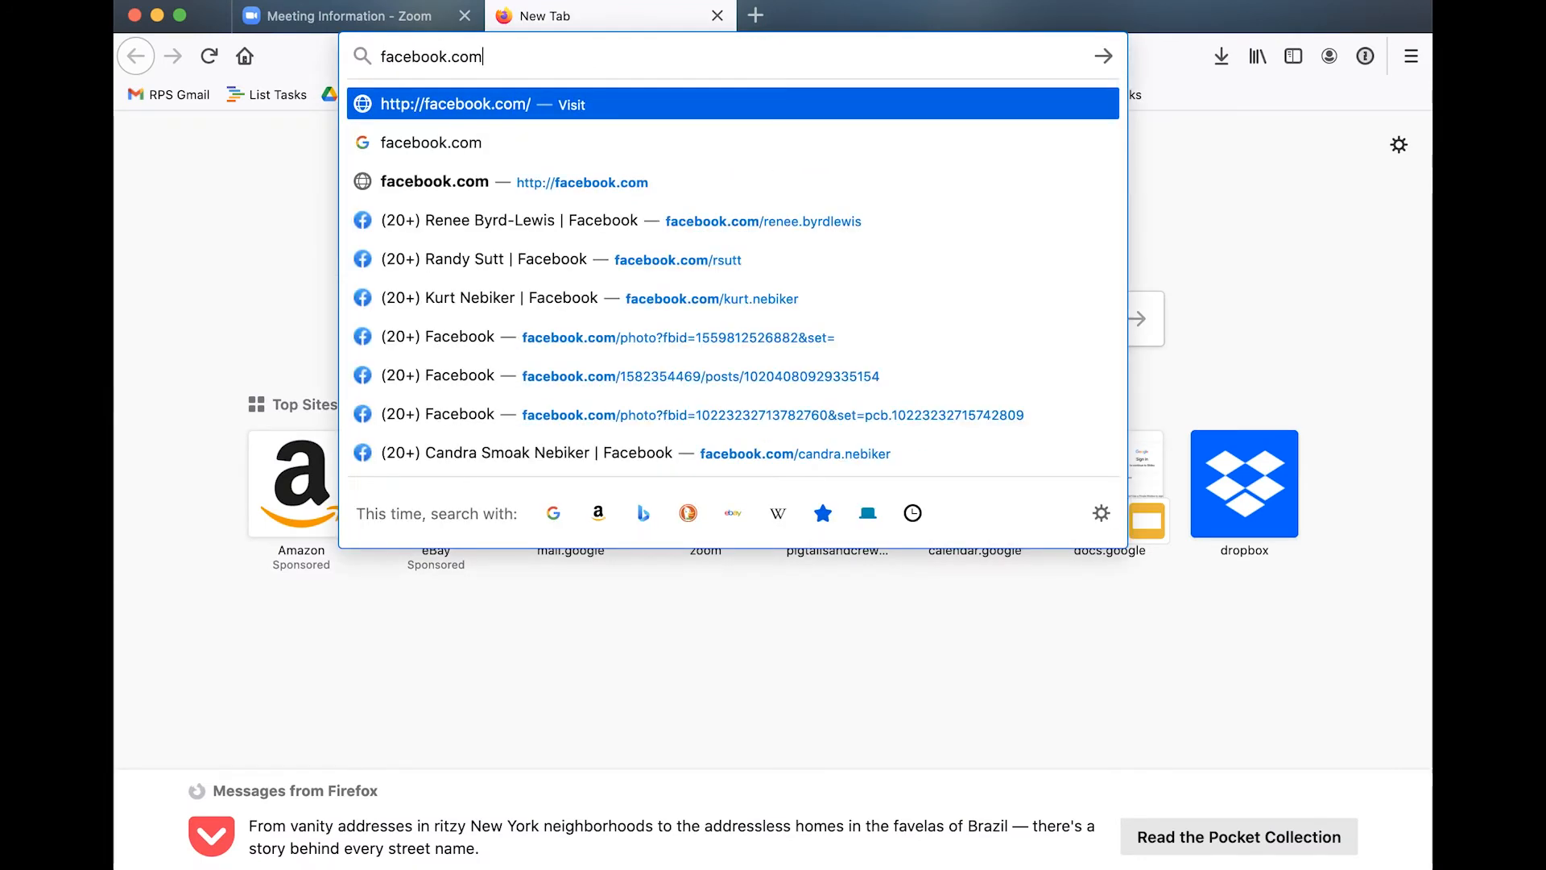
pyautogui.press('Return')
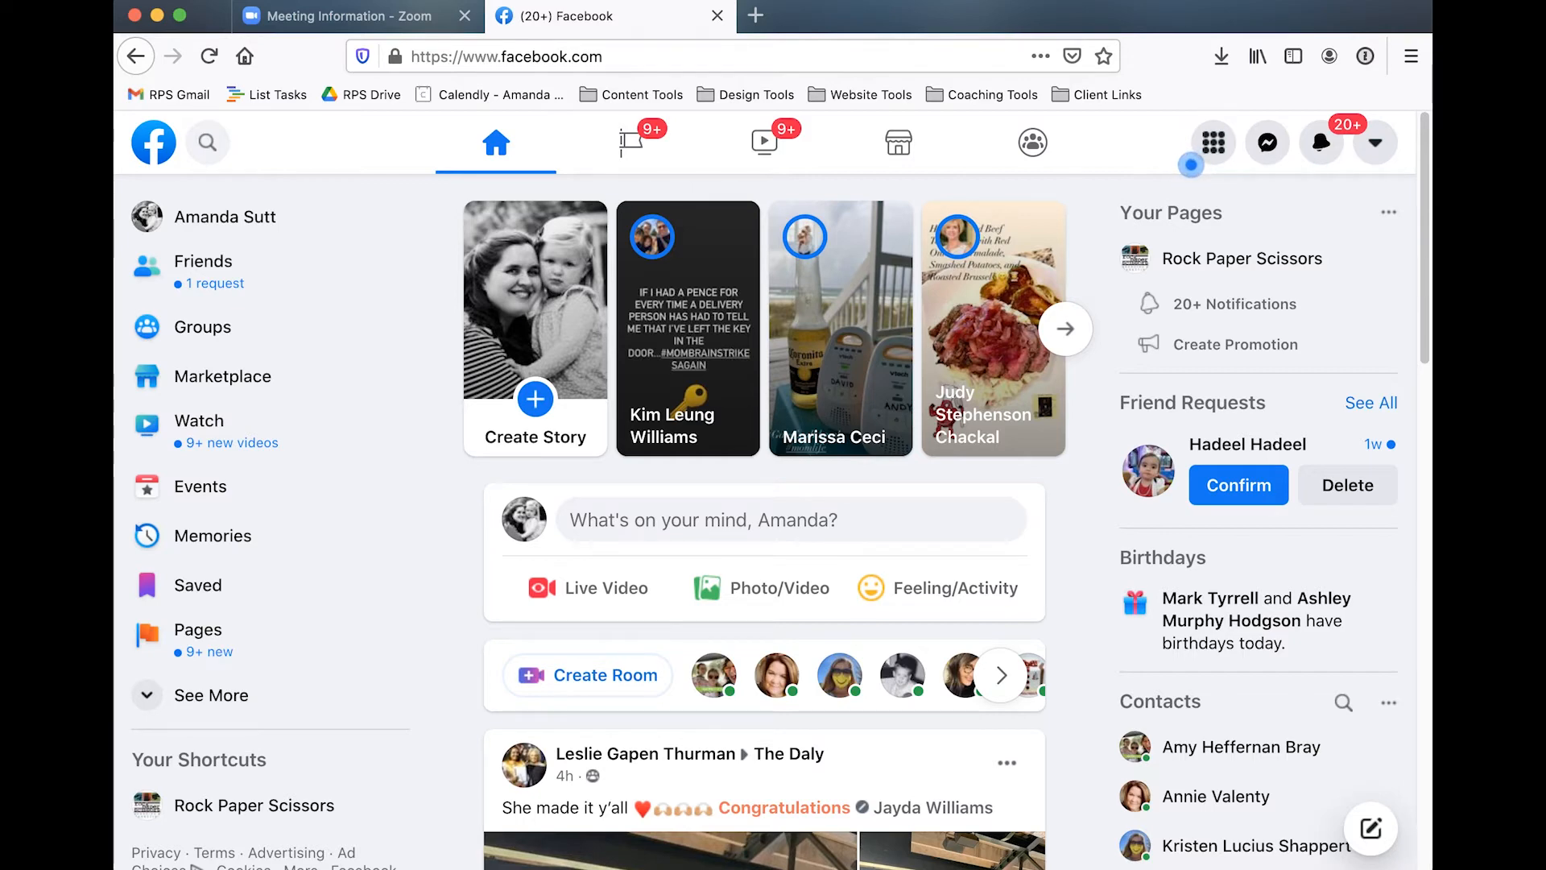
# Return to the Zoom meeting page, start the meeting in the zoom.us application, and move its window fully into view
pyautogui.click(363, 17)
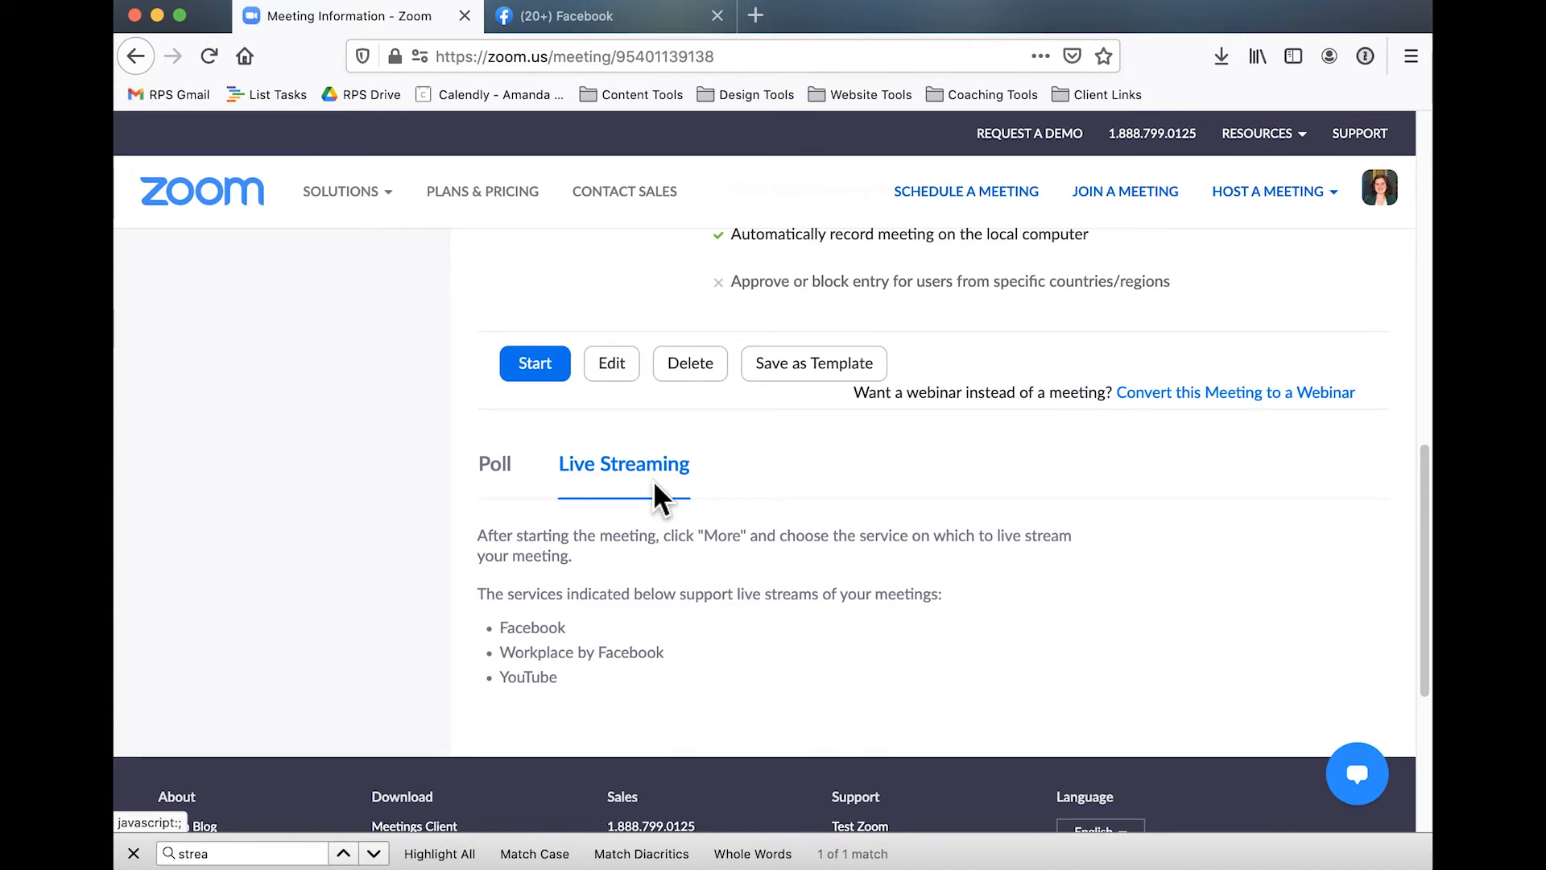
pyautogui.click(544, 372)
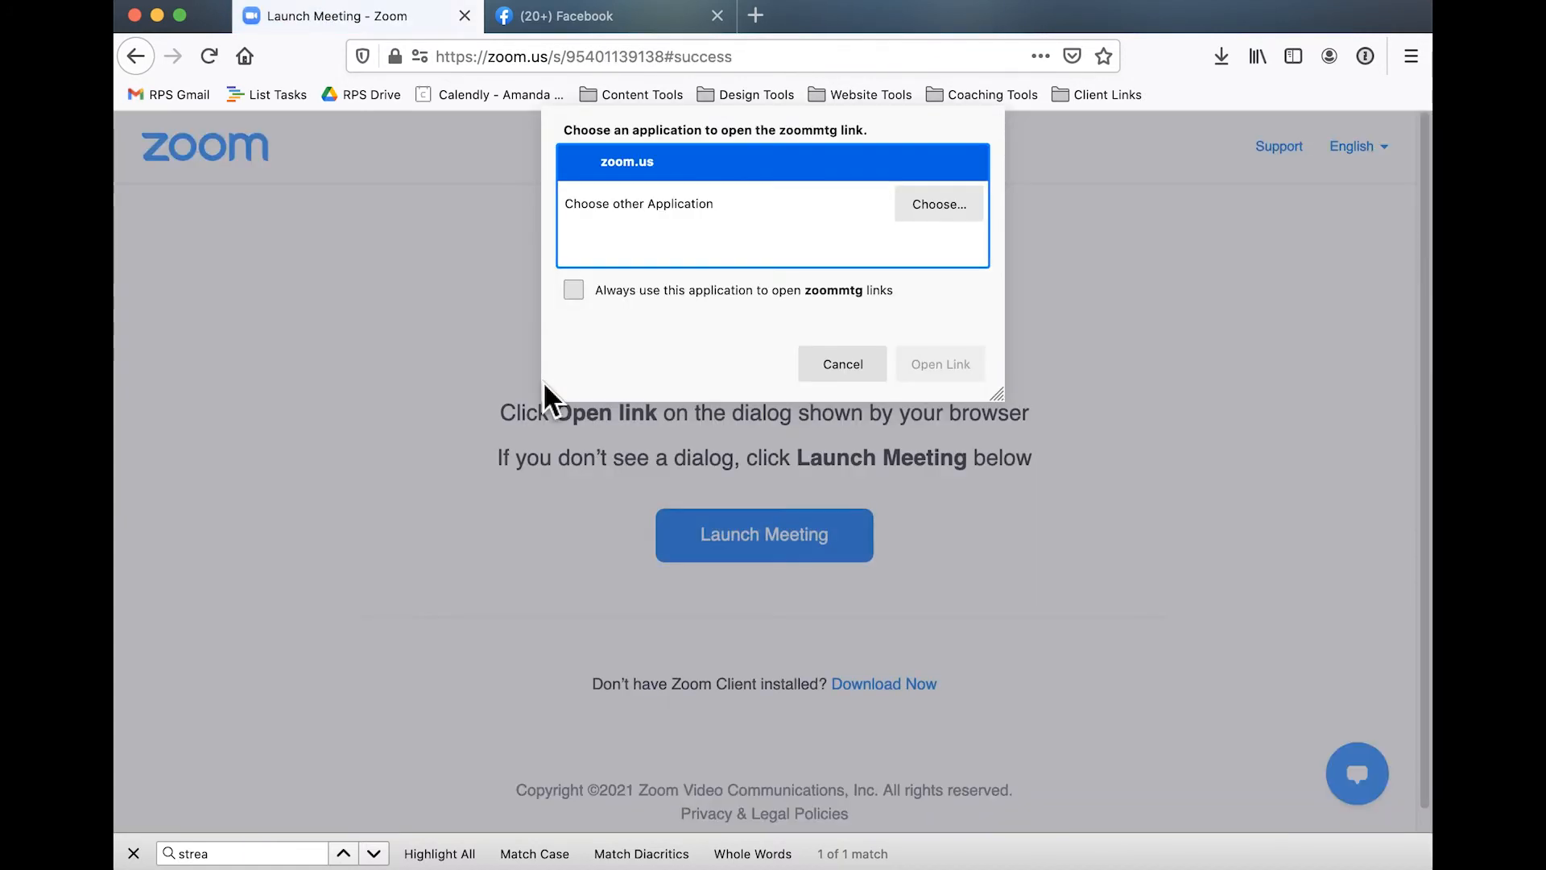
pyautogui.click(946, 366)
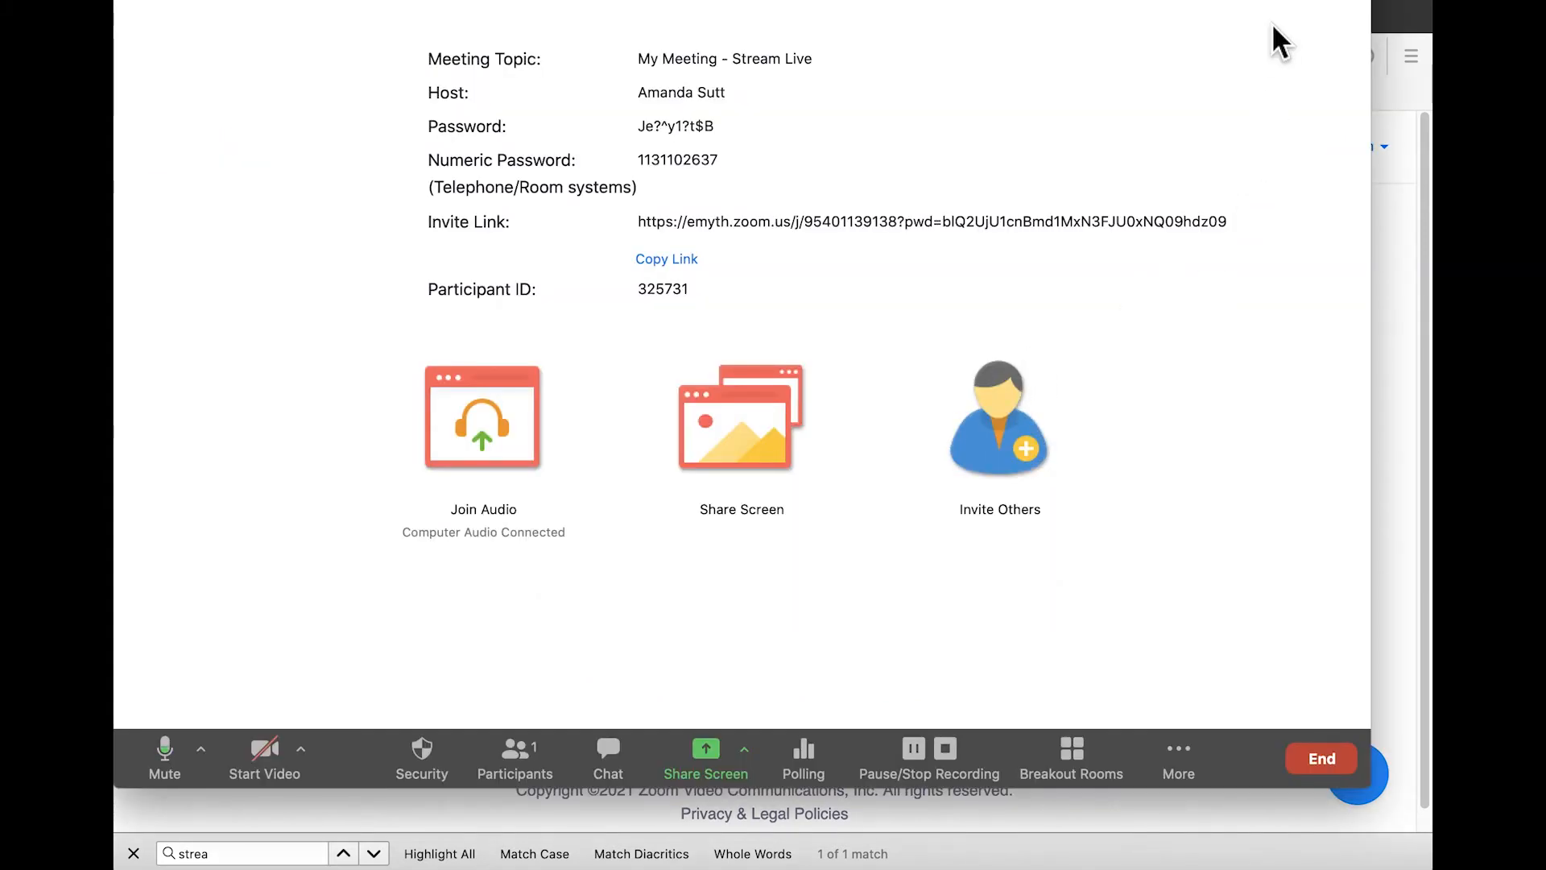
pyautogui.moveTo(942, 0); pyautogui.dragTo(977, 41)
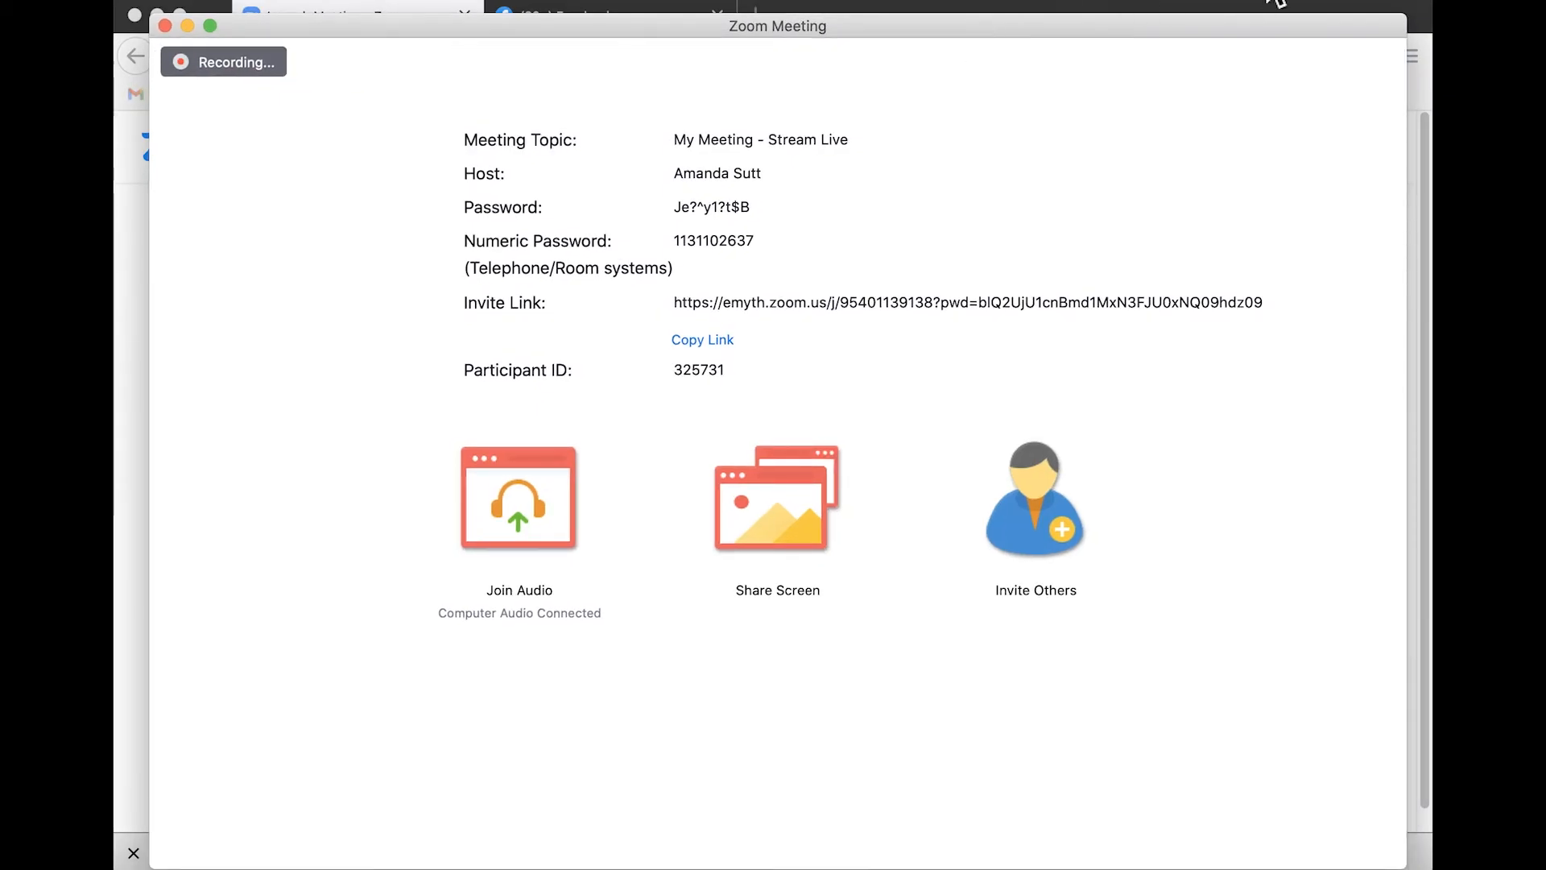
pyautogui.click(1340, 1)
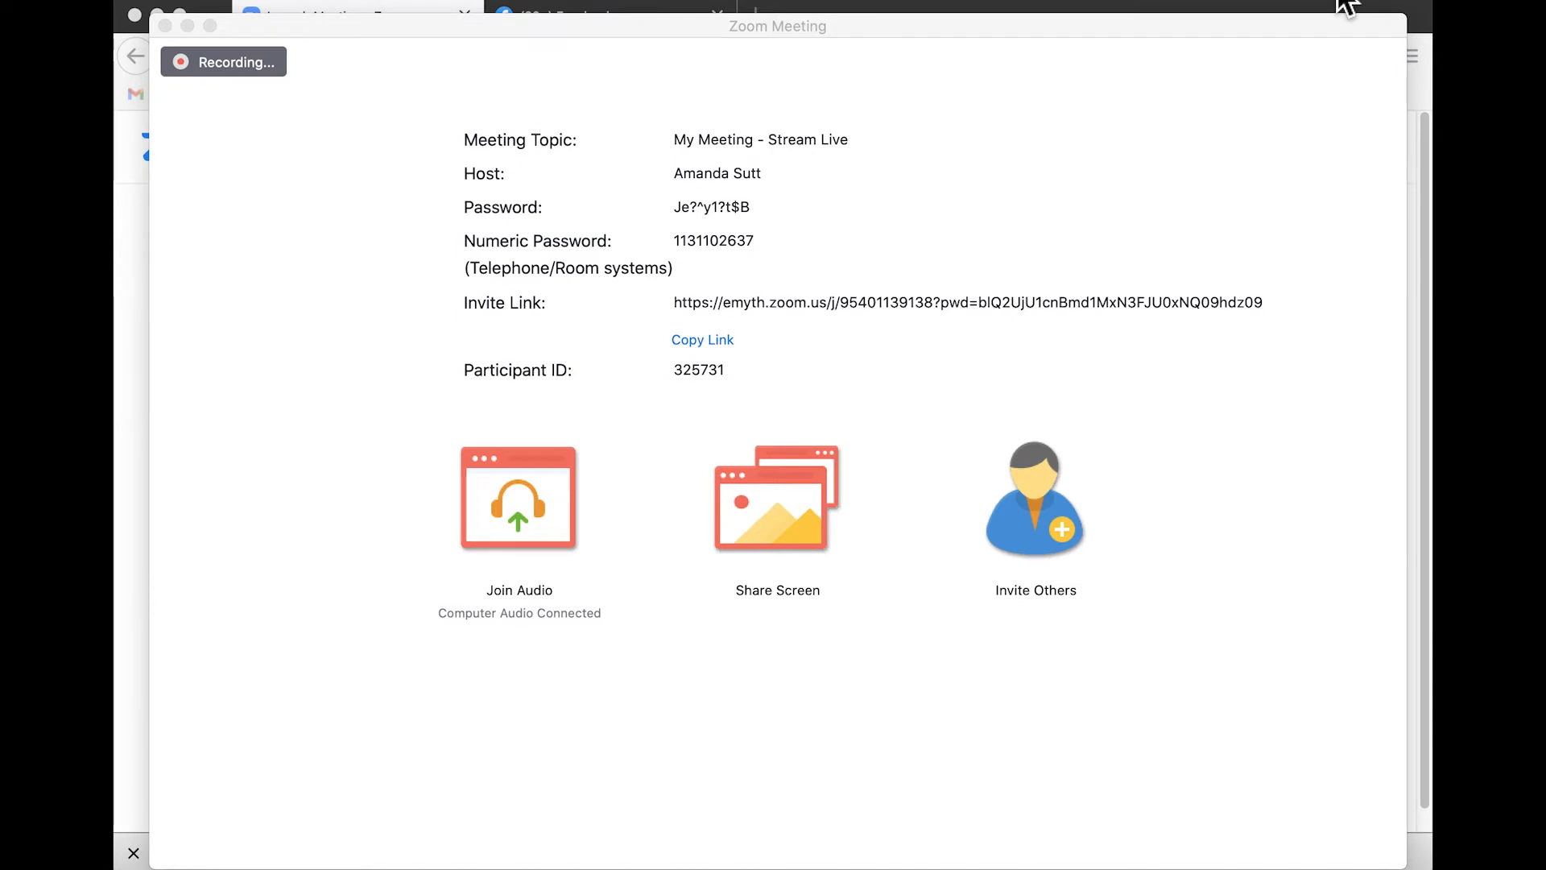
# Choose to stream the meeting live on Facebook and grant Zoom all the requested profile, timeline, group and Page permissions
pyautogui.moveTo(1250, 491)
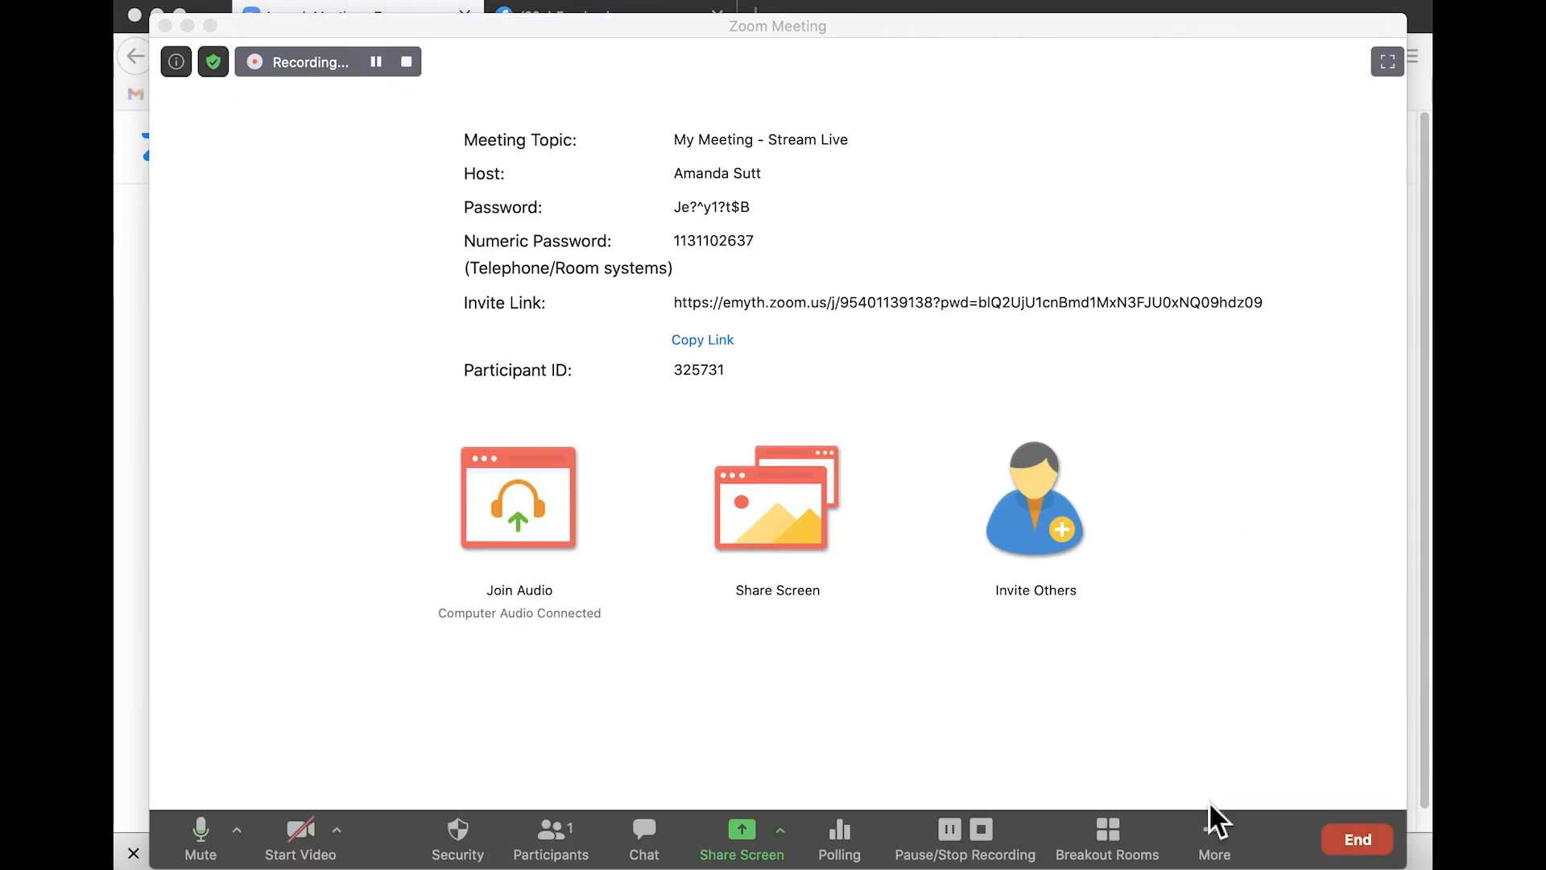
pyautogui.click(1216, 841)
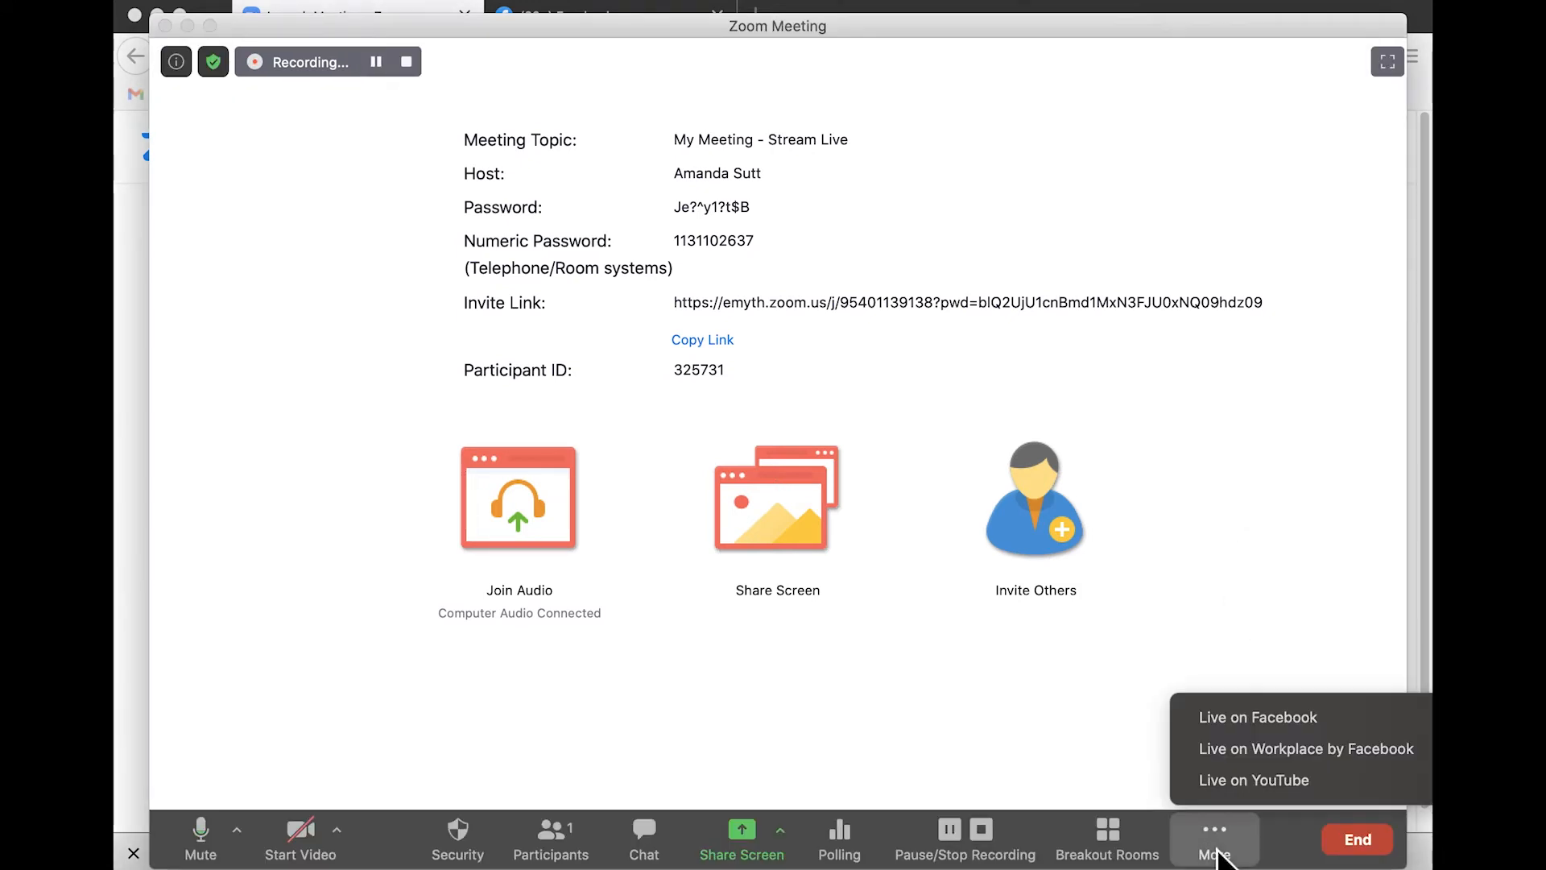
pyautogui.click(1234, 728)
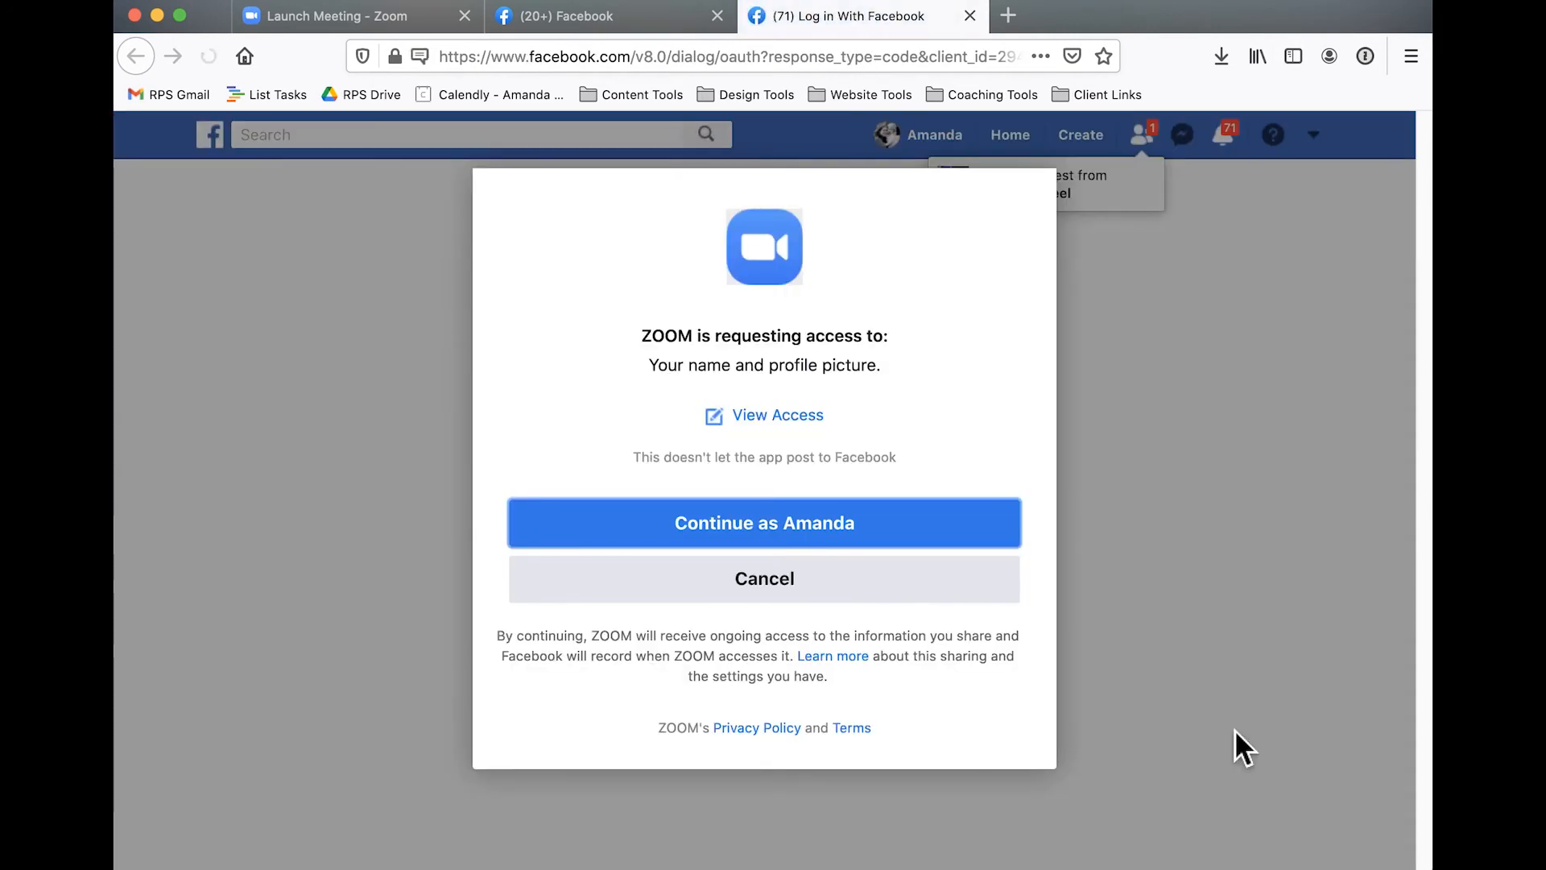
pyautogui.click(916, 553)
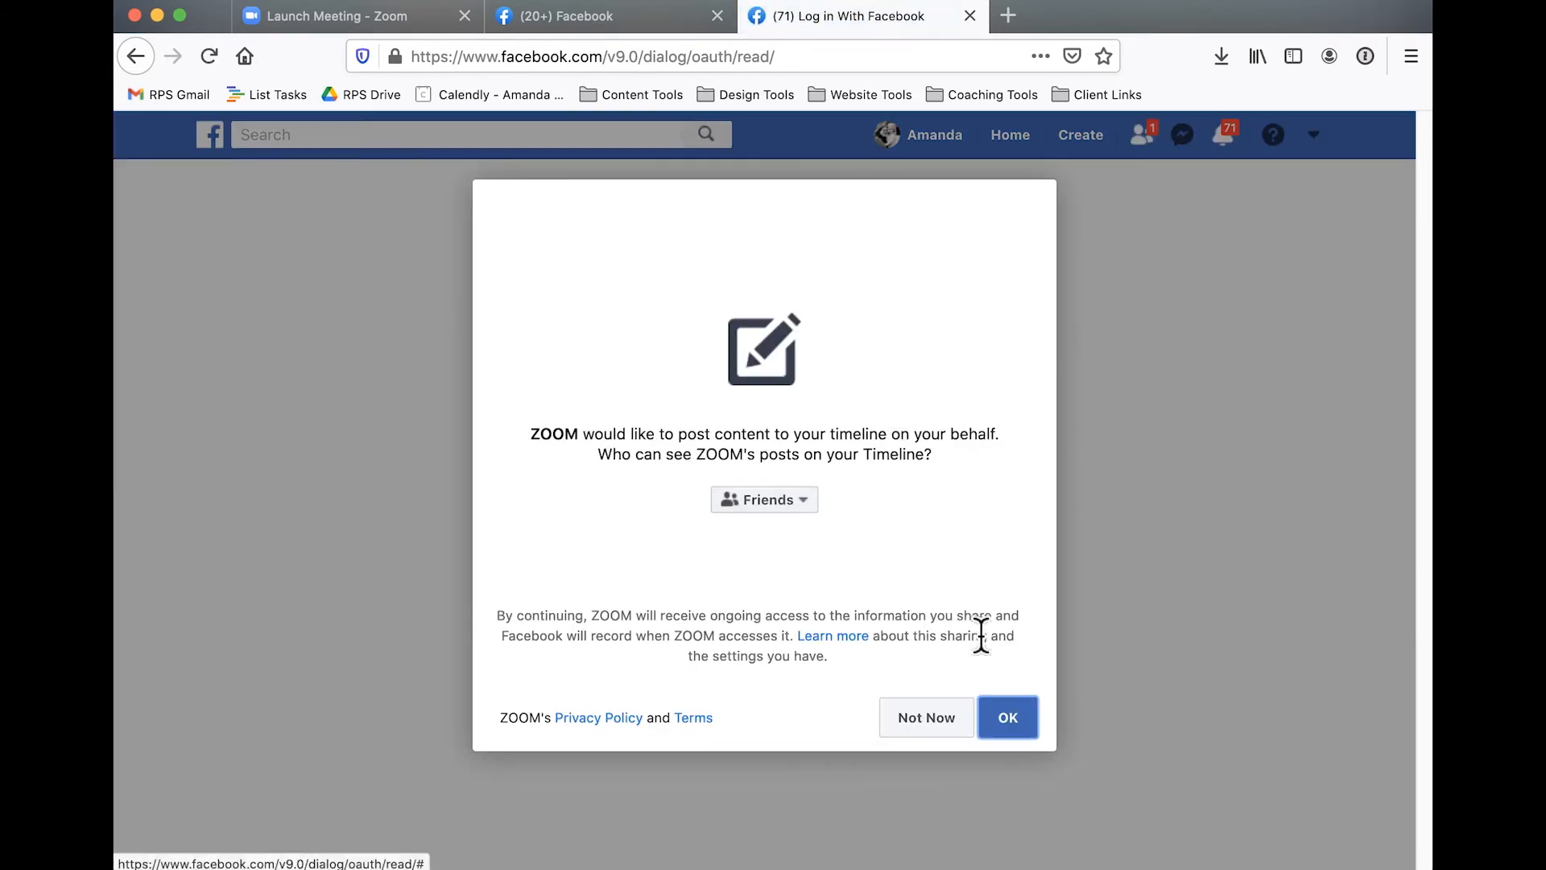
pyautogui.click(1018, 733)
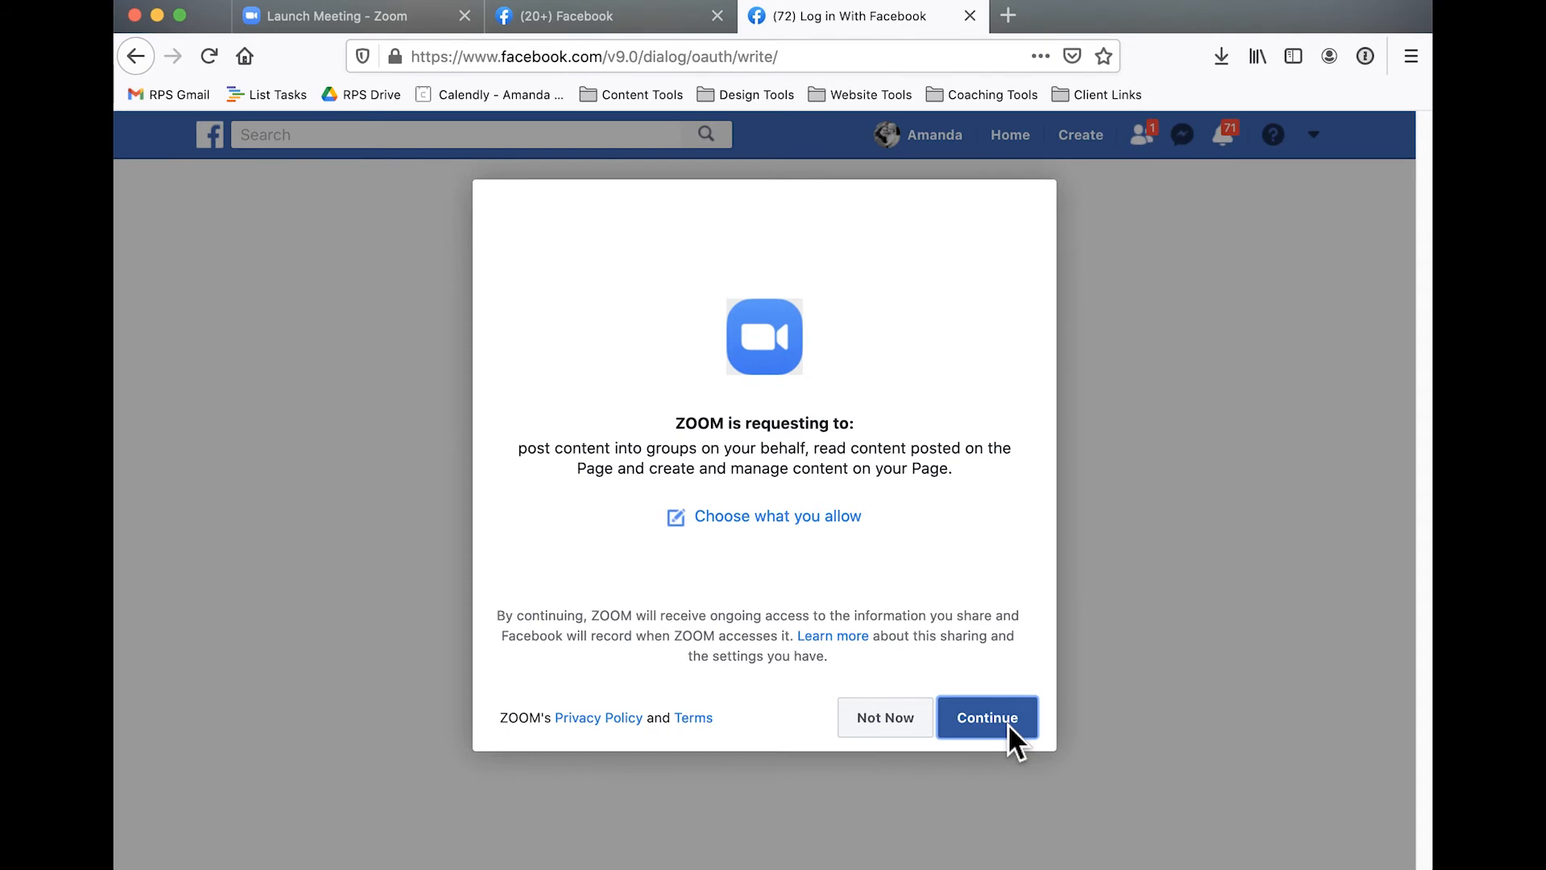
pyautogui.click(1007, 723)
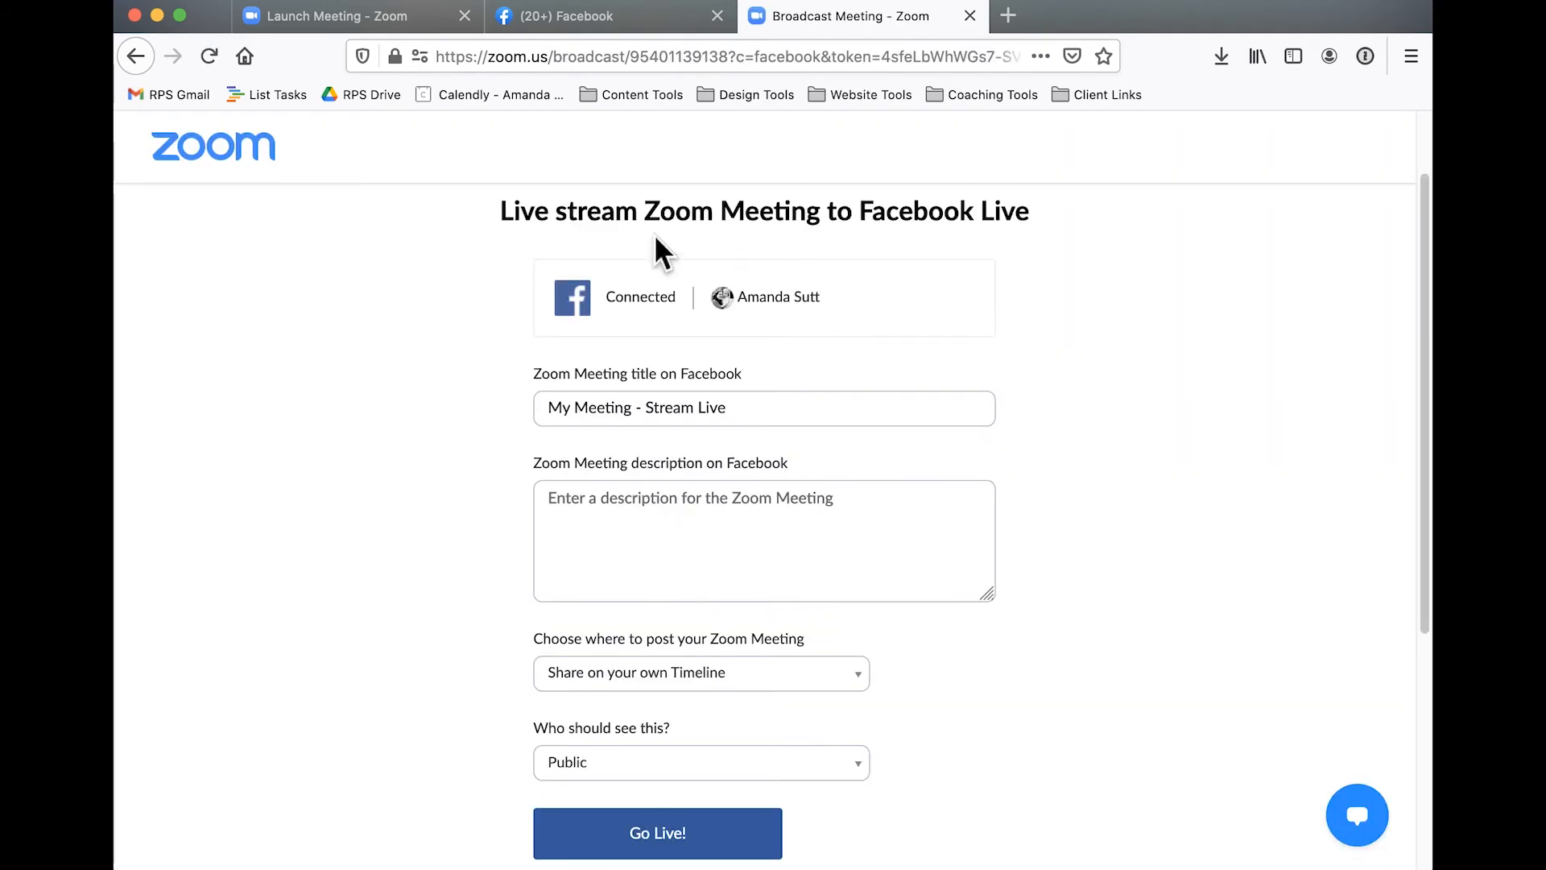
# Share the Zoom meeting on your own Timeline with the audience kept as Public, and go live
pyautogui.scroll(-2, 782, 411)
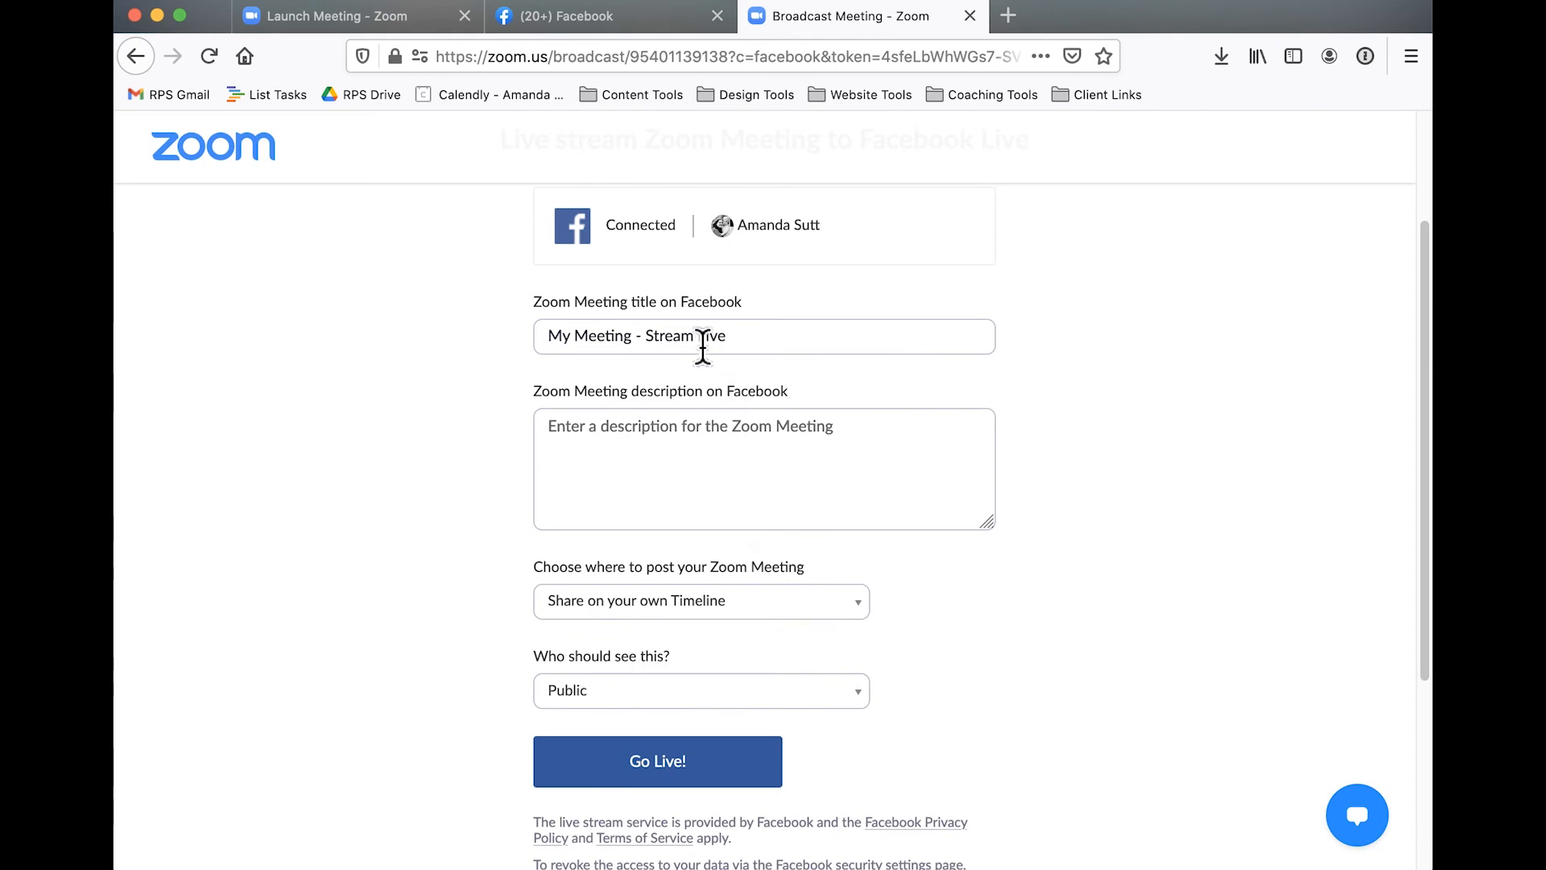
pyautogui.scroll(-2, 703, 523)
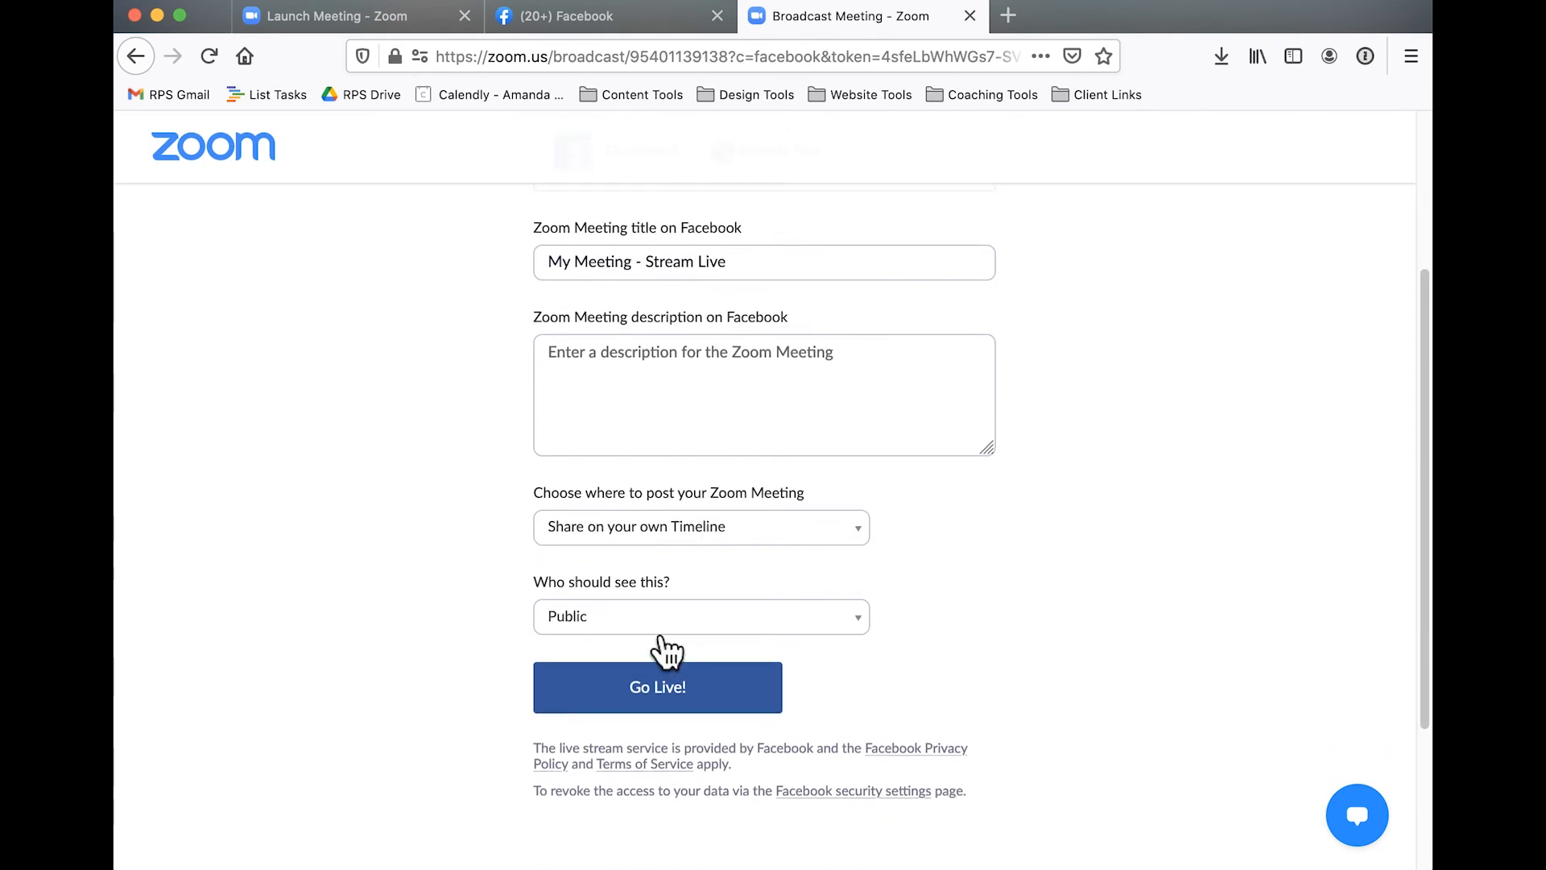
pyautogui.click(652, 627)
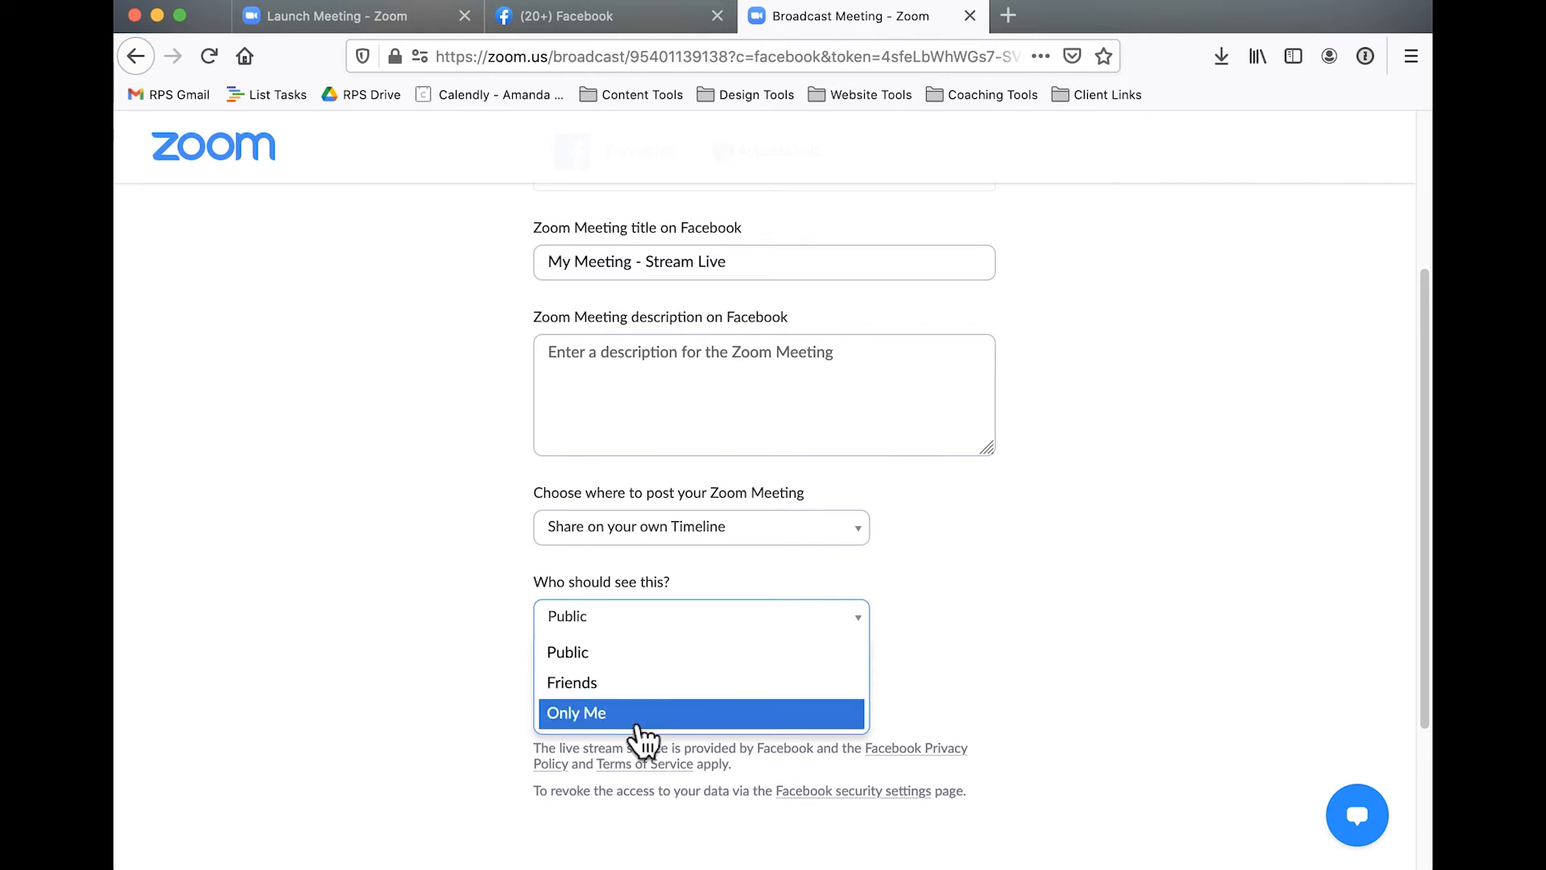
pyautogui.click(968, 596)
pyautogui.click(837, 535)
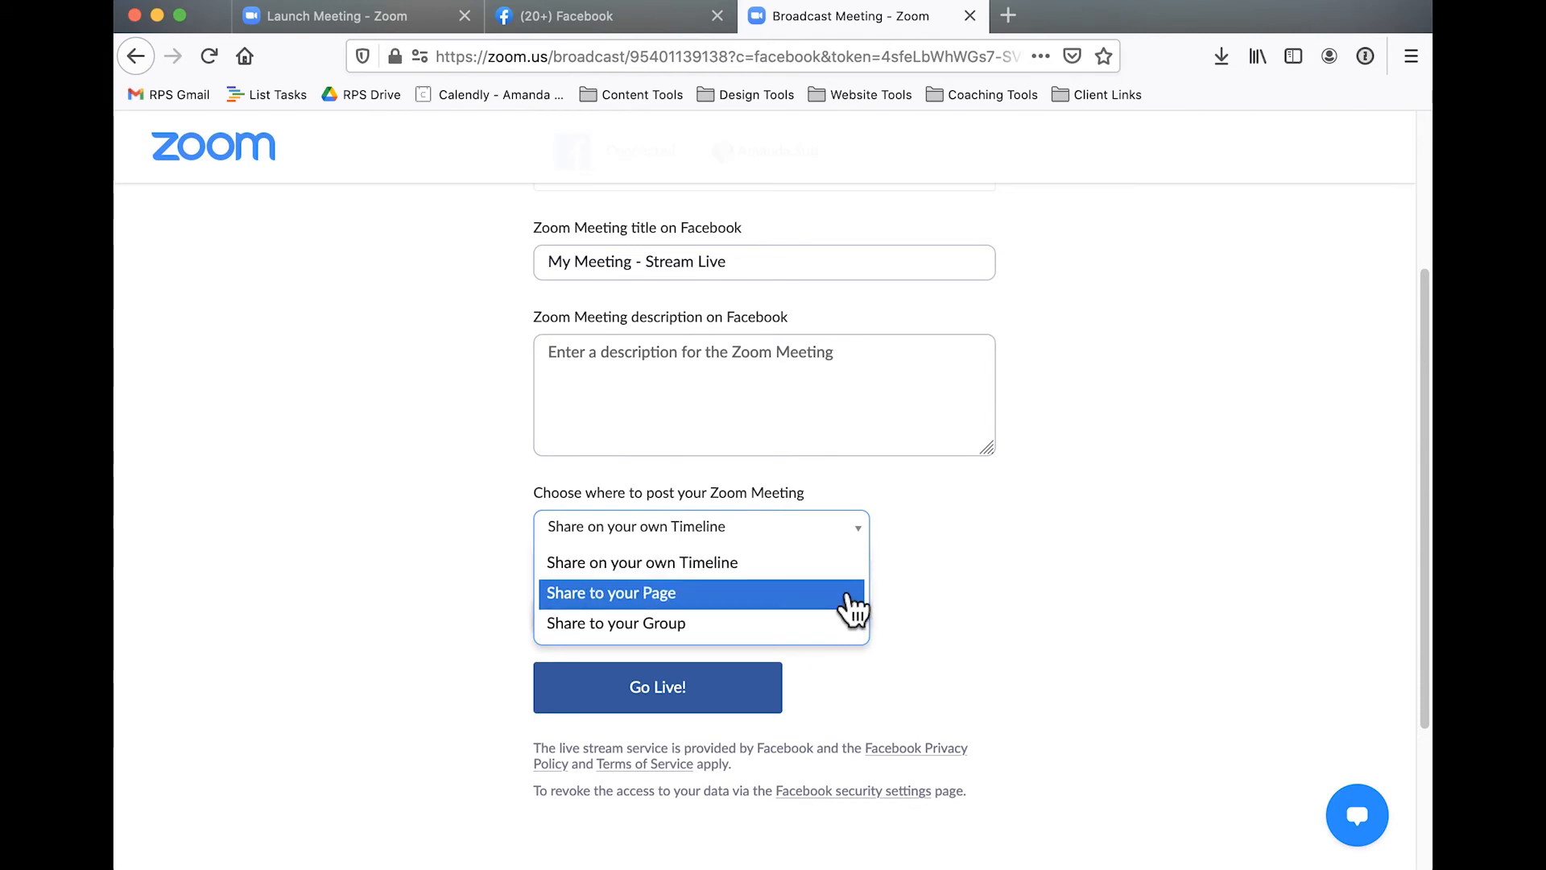
pyautogui.click(850, 564)
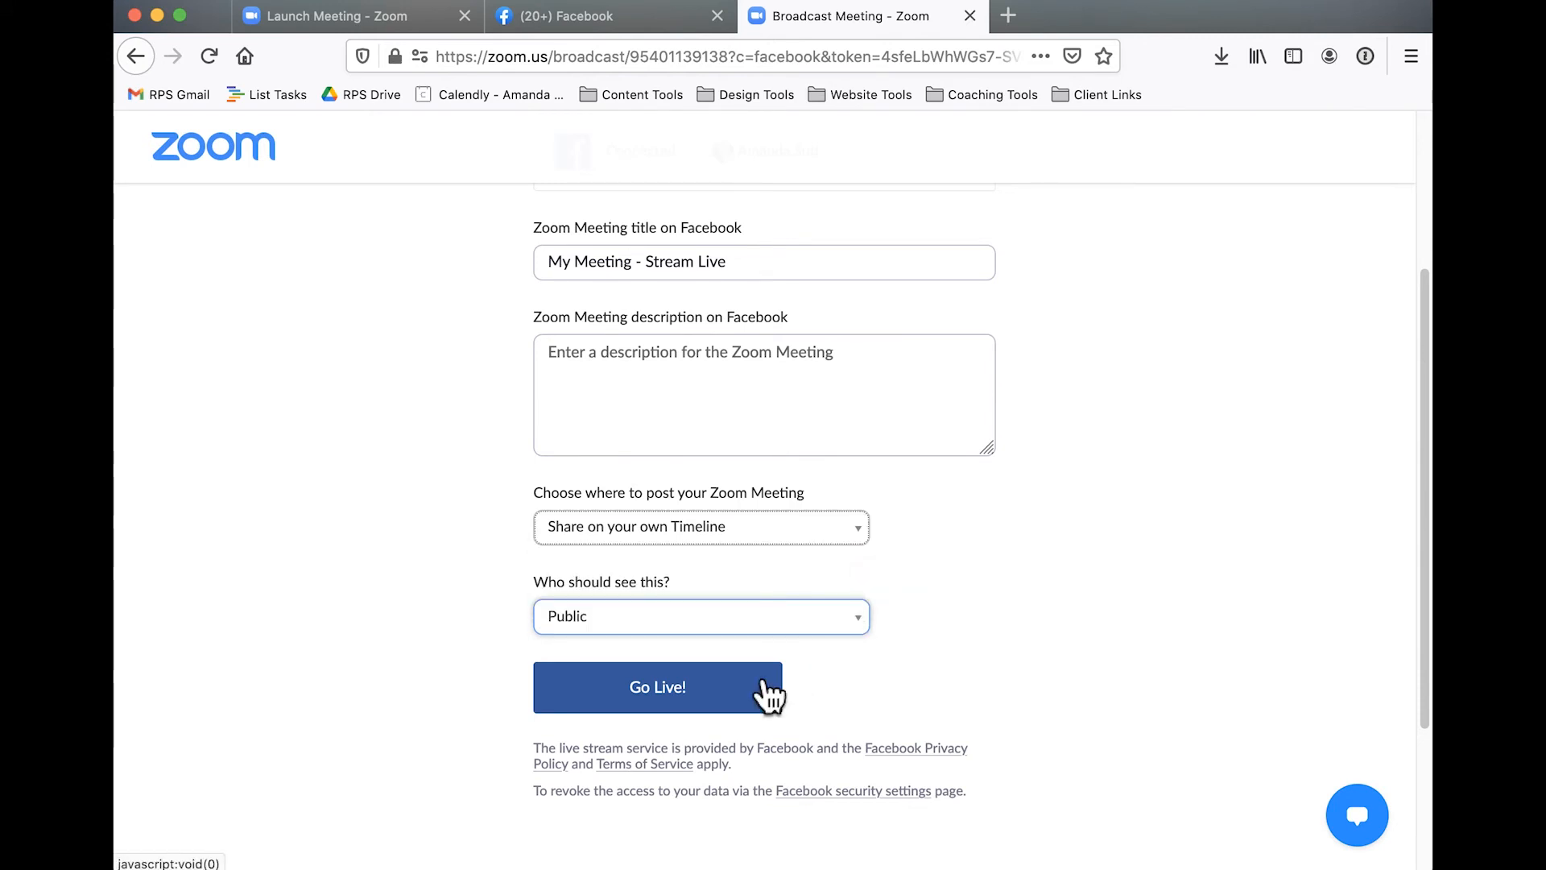
pyautogui.click(733, 692)
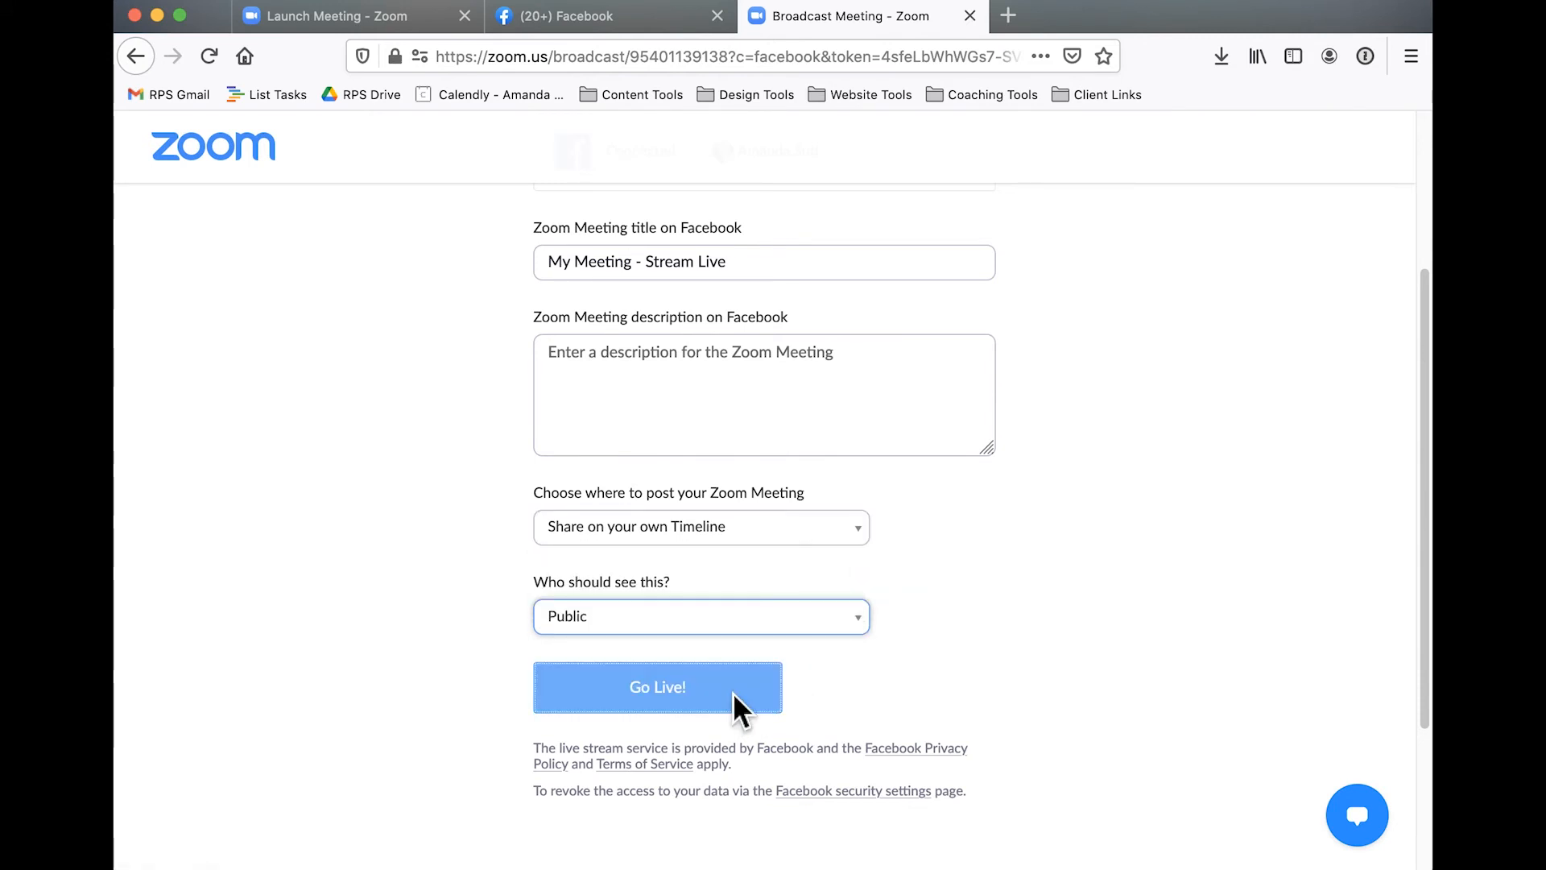